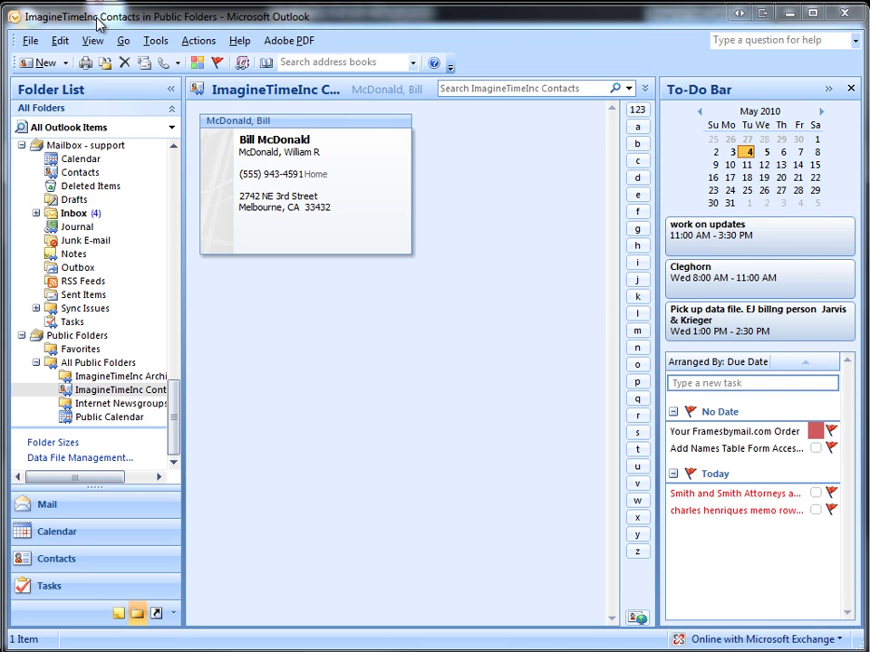
# - Open the ImagineTimeInc Contacts folder under All Public Folders in the Outlook folder list
pyautogui.moveTo(177, 452); pyautogui.dragTo(207, 172)
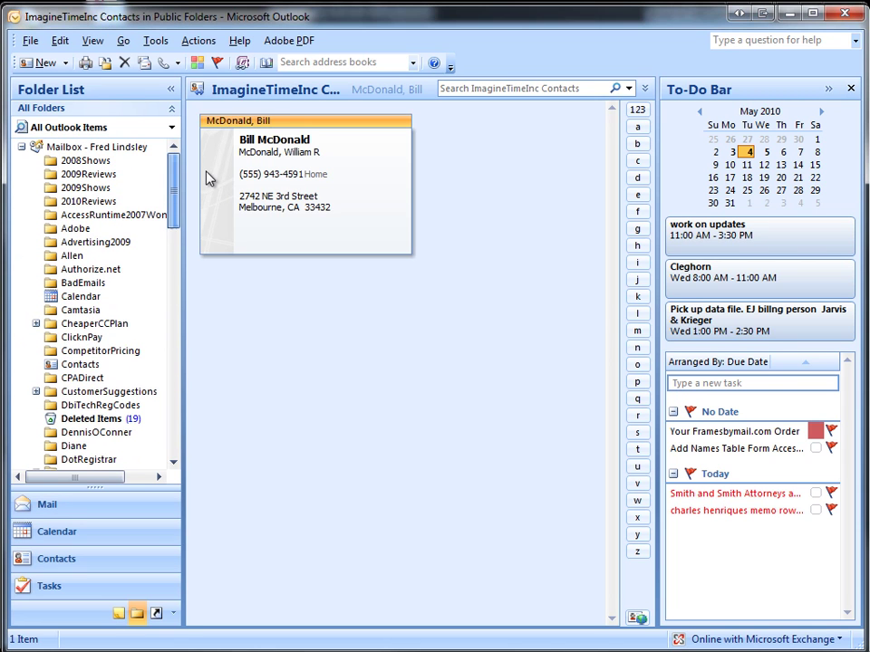
pyautogui.click(86, 148)
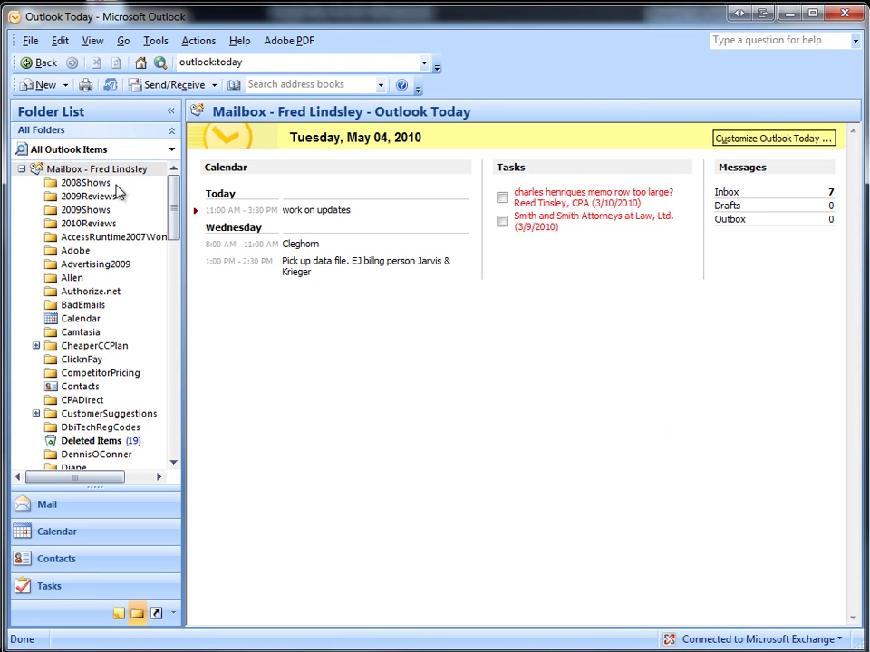
pyautogui.moveTo(171, 206); pyautogui.dragTo(182, 418)
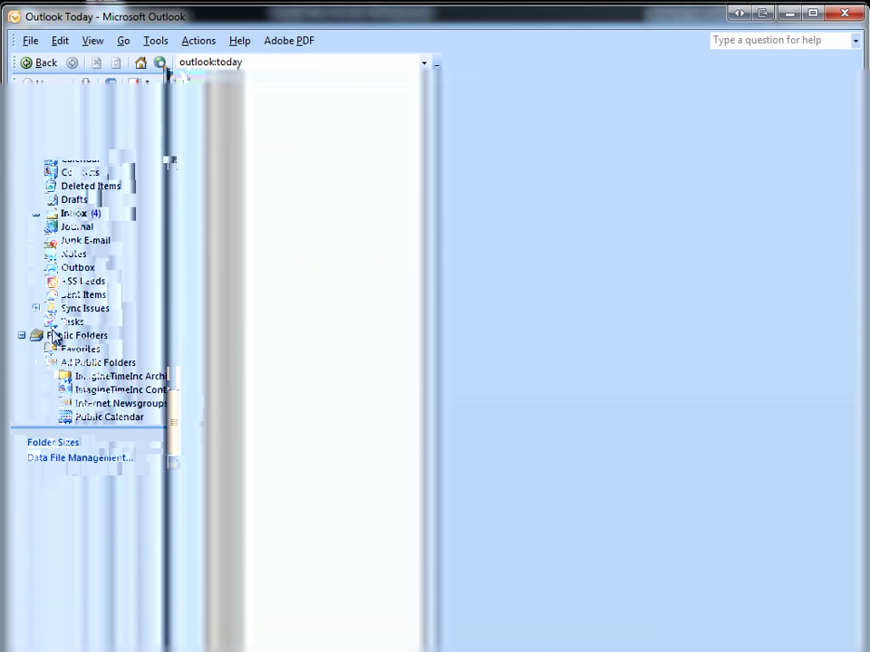
pyautogui.click(71, 391)
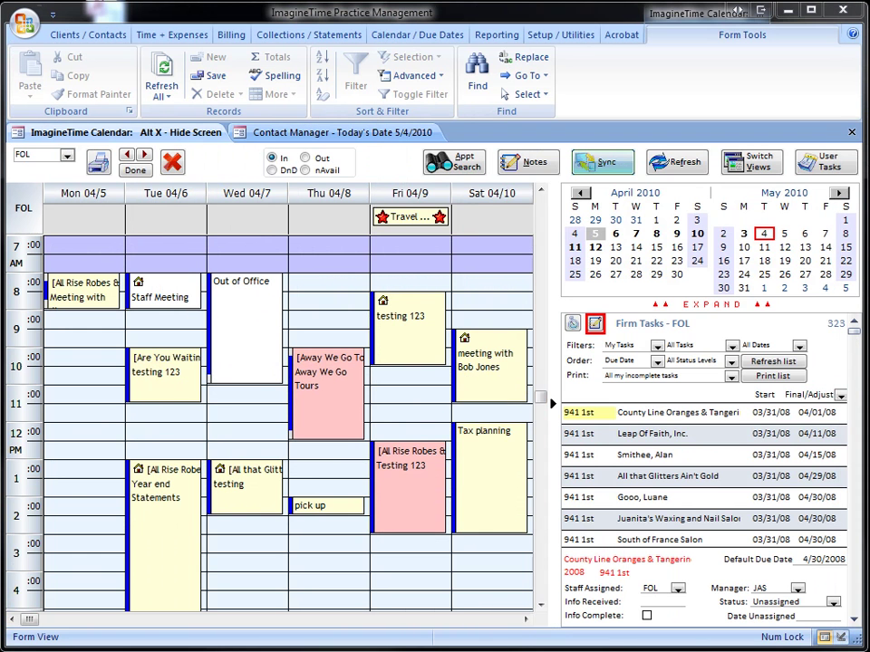
# - Switch to ImagineTime, open the Outlook contact synchronization settings, and check the full public folder names in Outlook's widened folder list
pyautogui.click(600, 162)
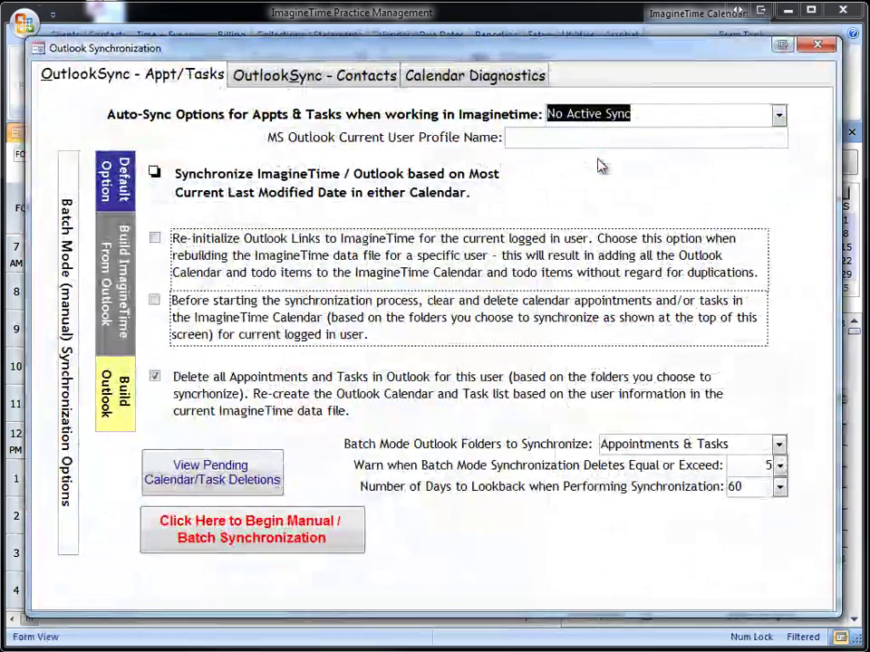
pyautogui.click(265, 80)
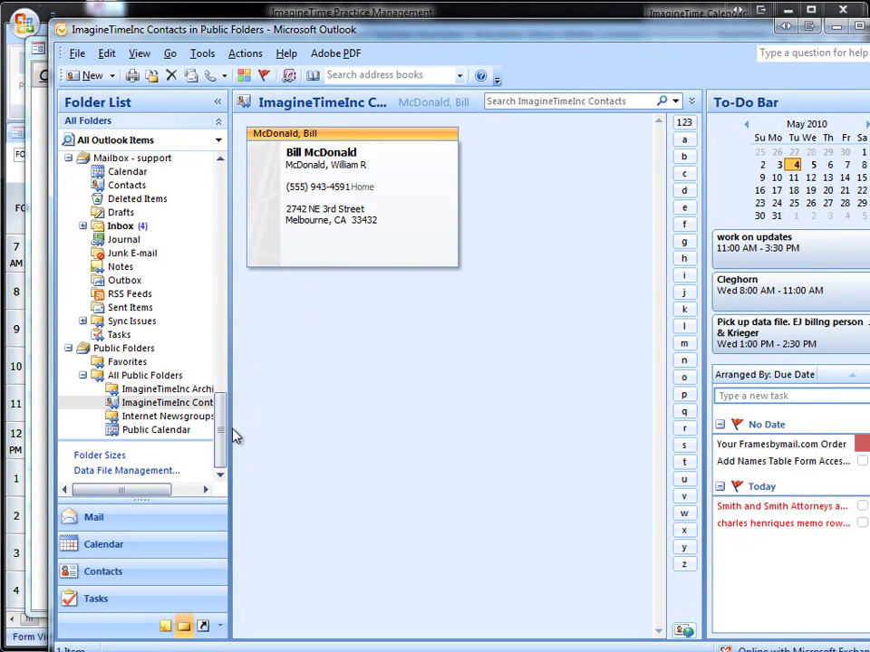
pyautogui.moveTo(227, 429); pyautogui.dragTo(272, 428)
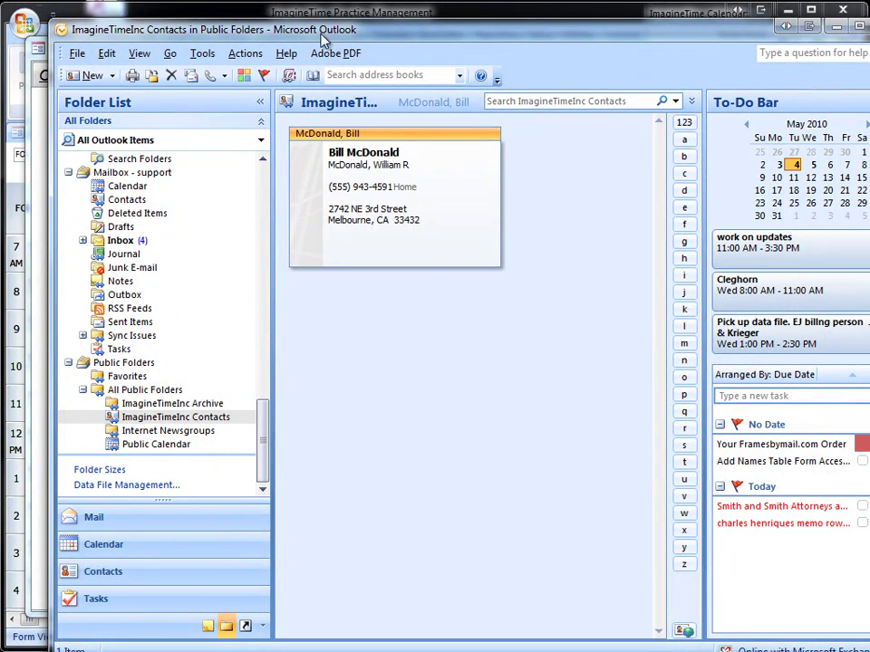
pyautogui.hotkey('alt', 'Tab')
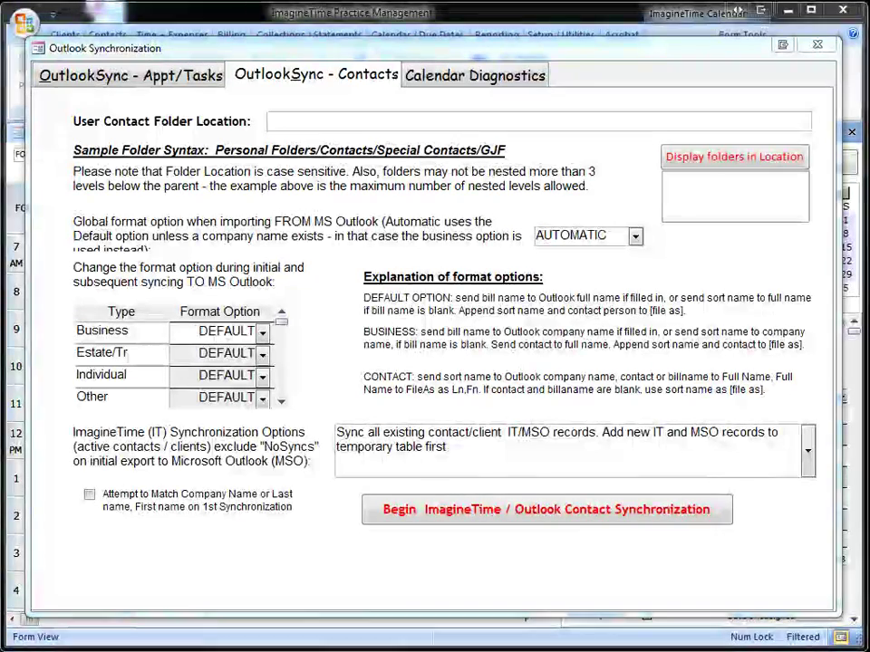
# - Set the user contact folder location to Public Folders/All Public Folders/ImagineTimeInc Contacts
pyautogui.click(283, 119)
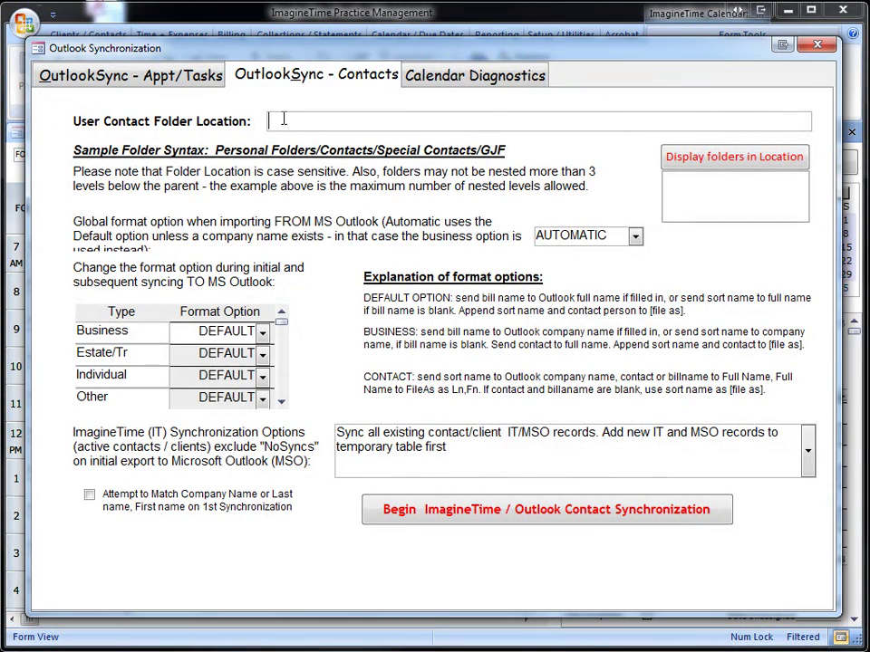
pyautogui.write('p')
pyautogui.press('BackSpace')
pyautogui.write('Public Folder')
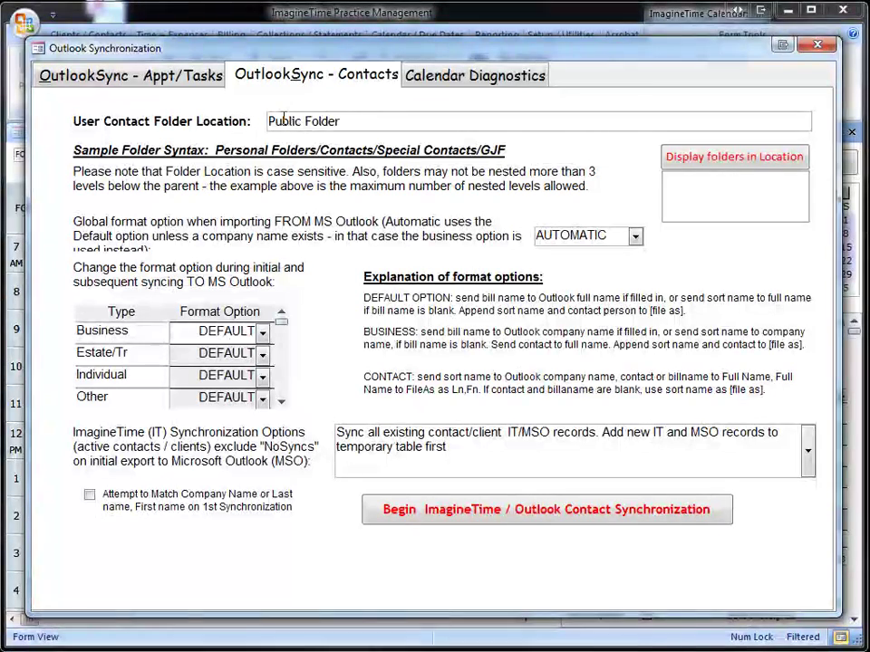
pyautogui.write('s')
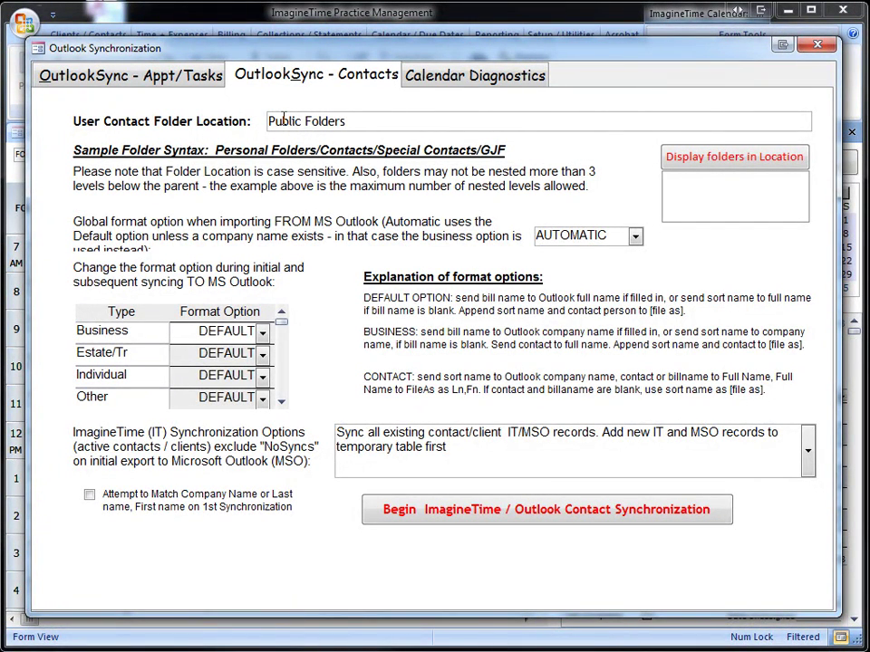
pyautogui.click(703, 166)
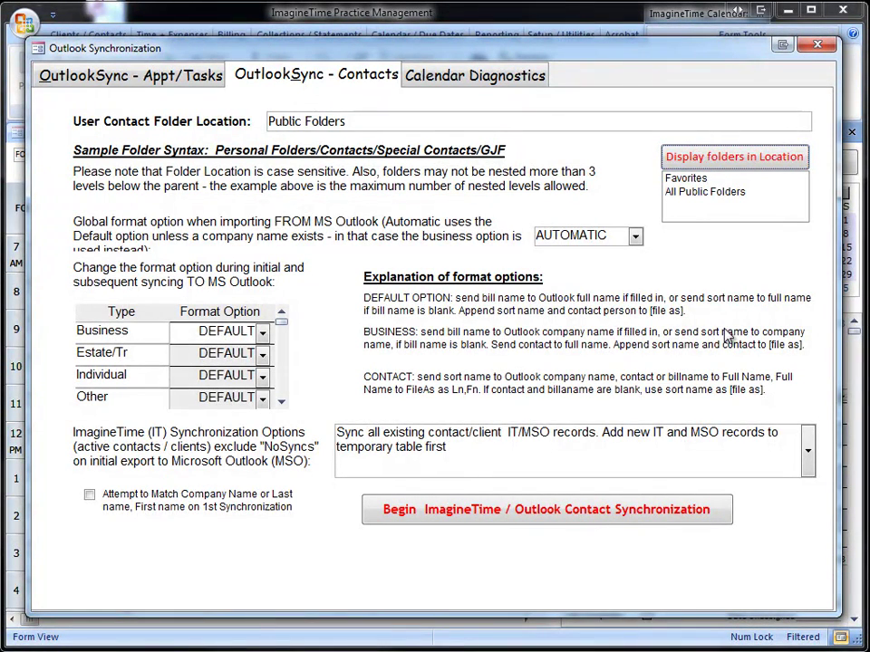
pyautogui.click(680, 200)
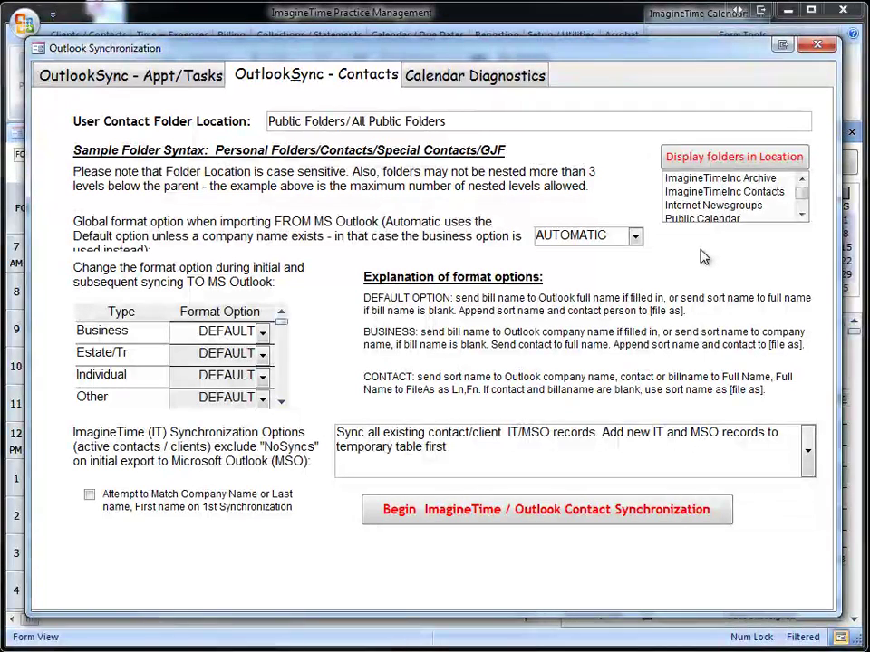
pyautogui.click(697, 194)
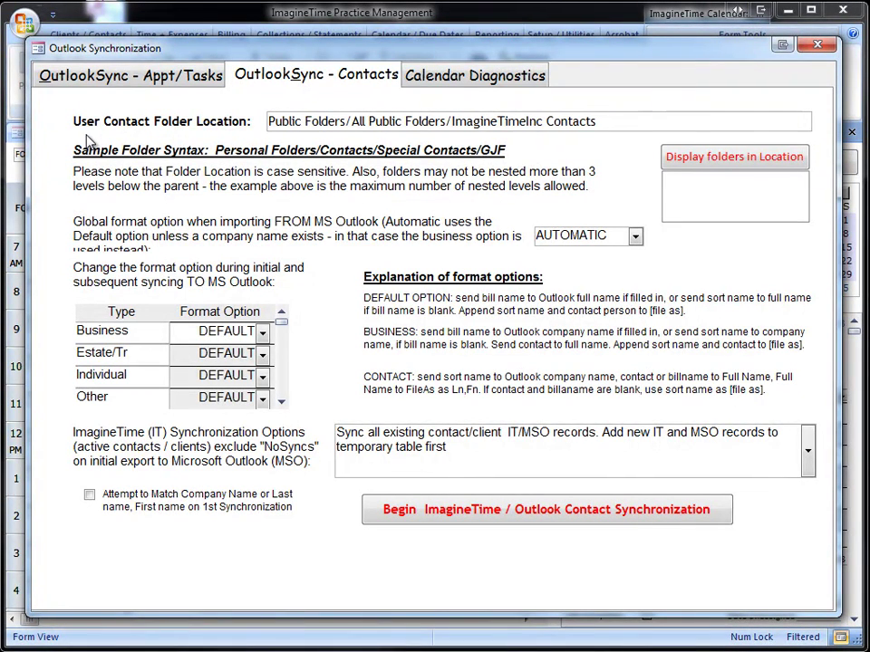
# - Close the Outlook Synchronization window, accept the option changes, and reopen its contact synchronization settings
pyautogui.click(817, 45)
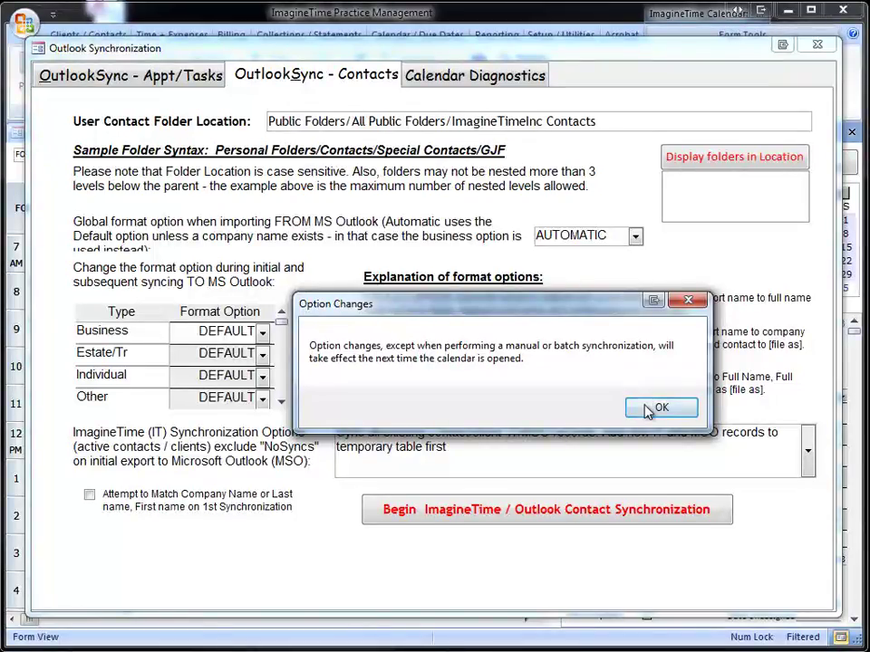
pyautogui.click(653, 408)
pyautogui.click(599, 165)
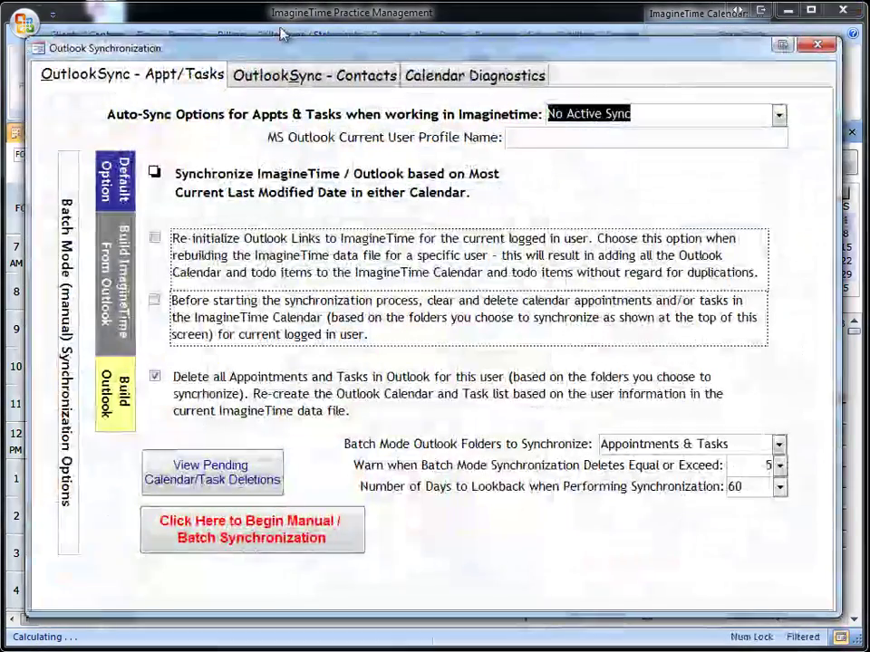
pyautogui.click(301, 81)
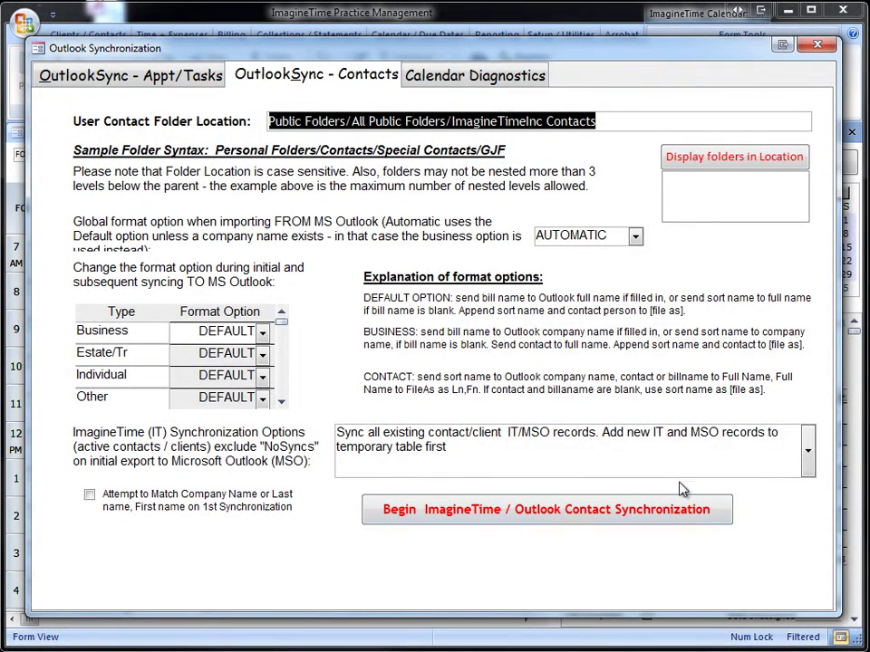
# - Set the synchronization option to "Export to MSO - clients only. Add new MSO records to temporary table first" and review the Business format choices
pyautogui.click(813, 464)
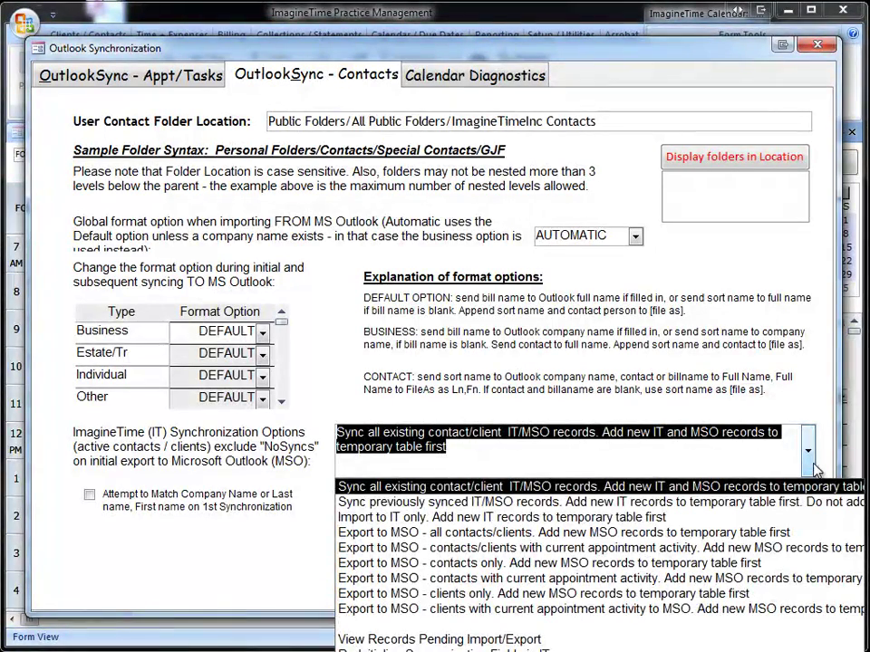
pyautogui.click(361, 600)
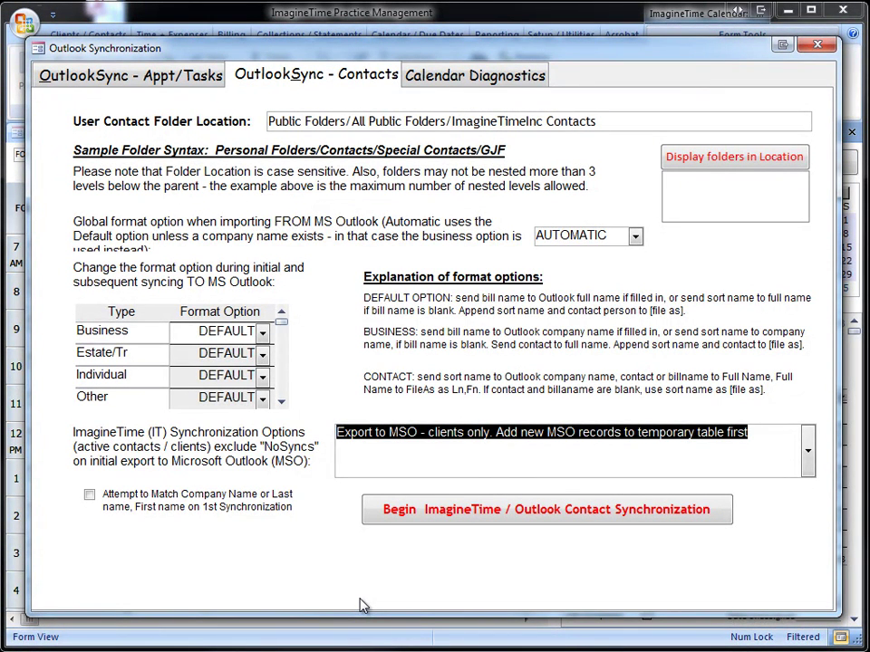
pyautogui.click(807, 453)
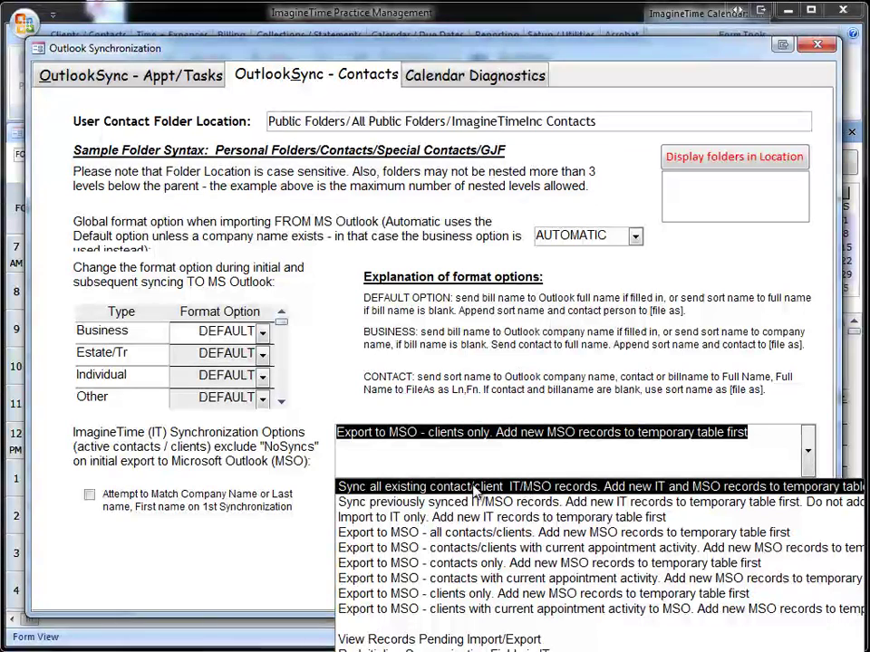
pyautogui.click(322, 497)
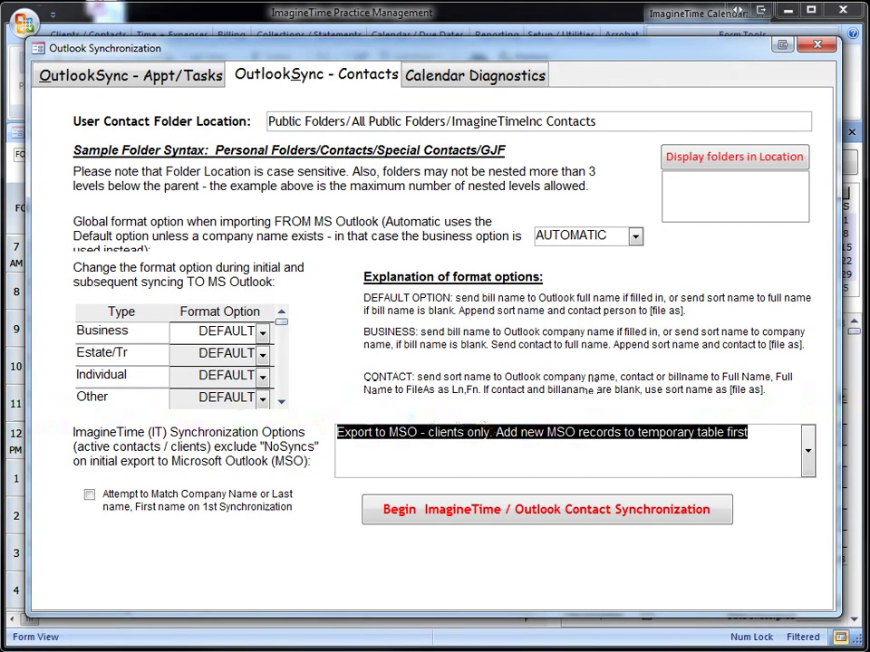
pyautogui.click(262, 334)
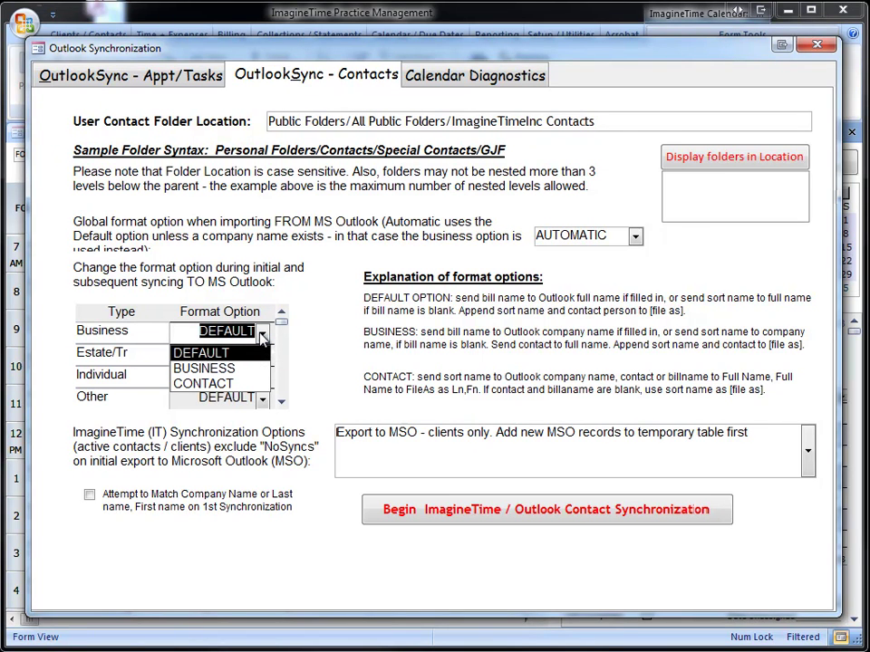
pyautogui.click(325, 272)
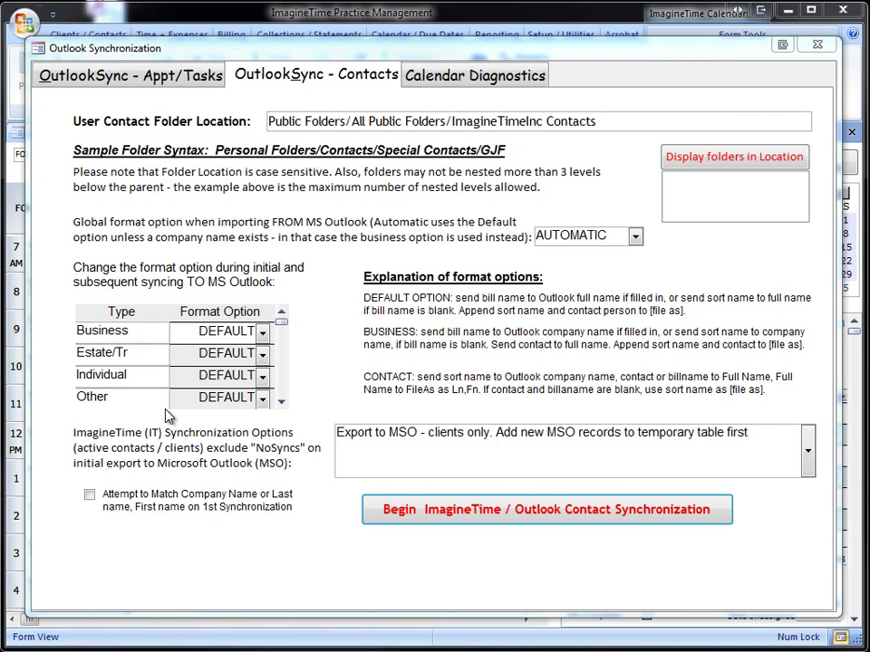
pyautogui.click(807, 455)
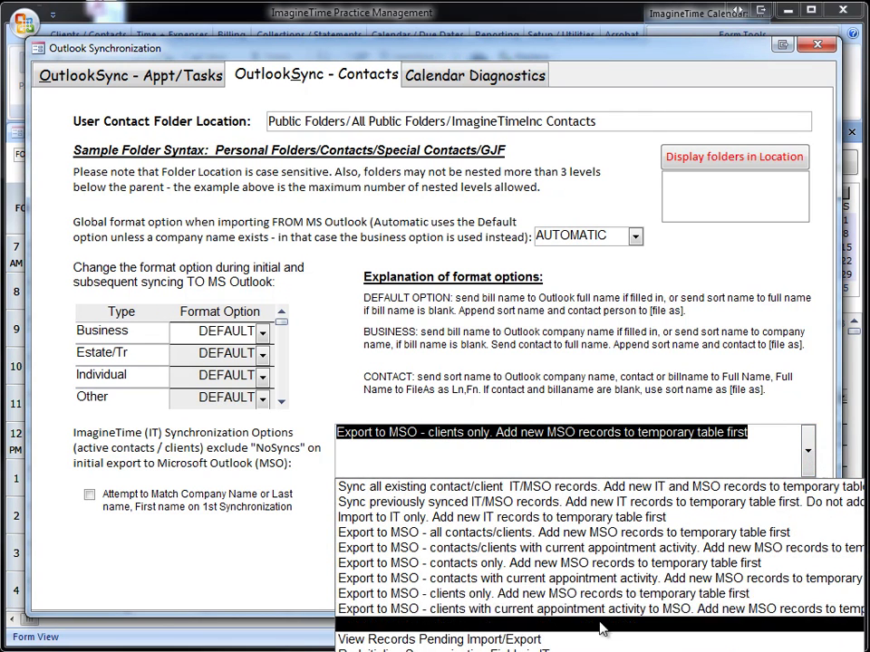
pyautogui.click(562, 596)
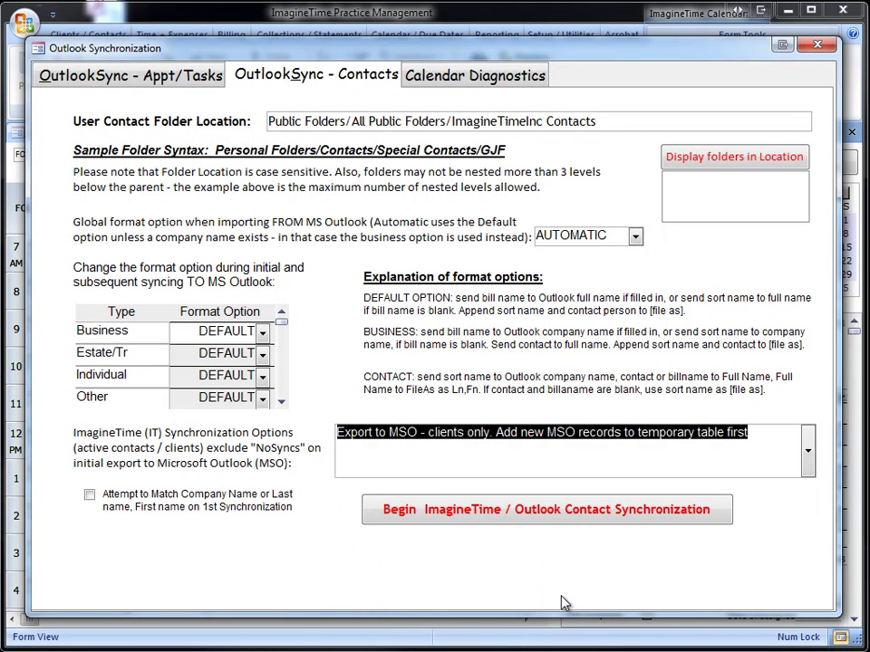
# - Begin the contact synchronization and set the export direction to ImagineTime Client/Contacts Not in Outlook
pyautogui.click(549, 520)
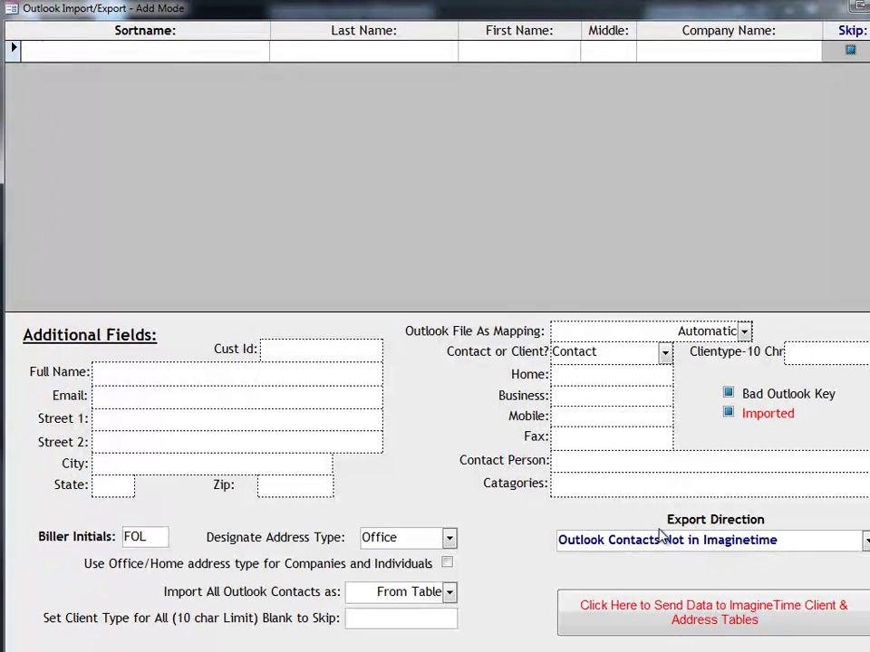
pyautogui.click(865, 540)
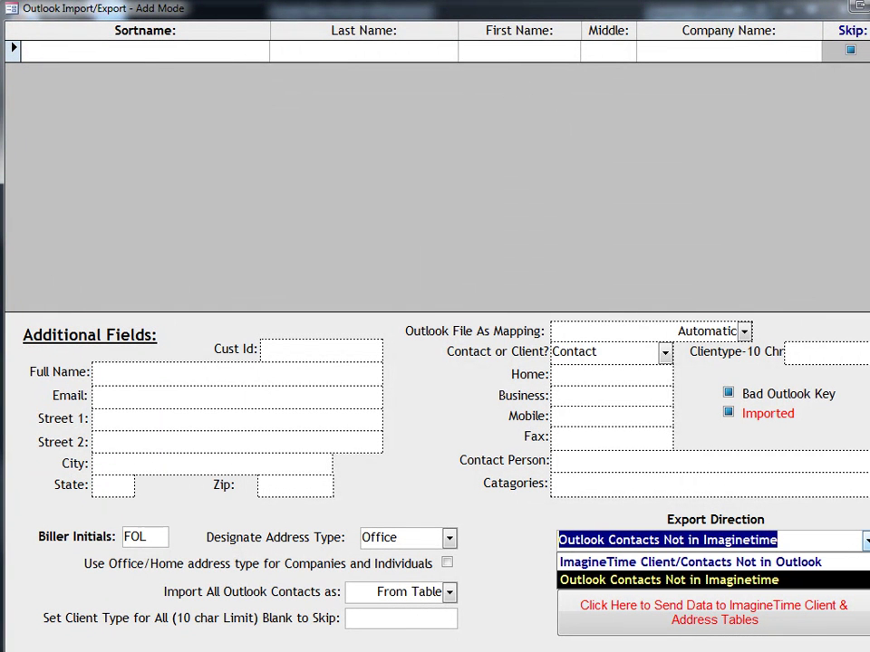
pyautogui.click(625, 569)
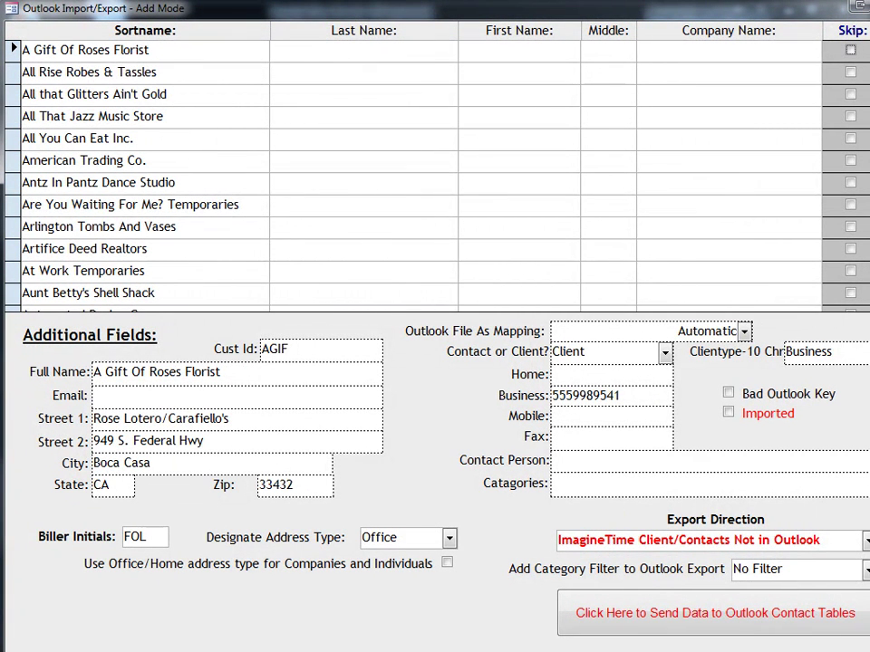
# - Examine the address details and client types of several business and individual records listed for export
pyautogui.click(12, 71)
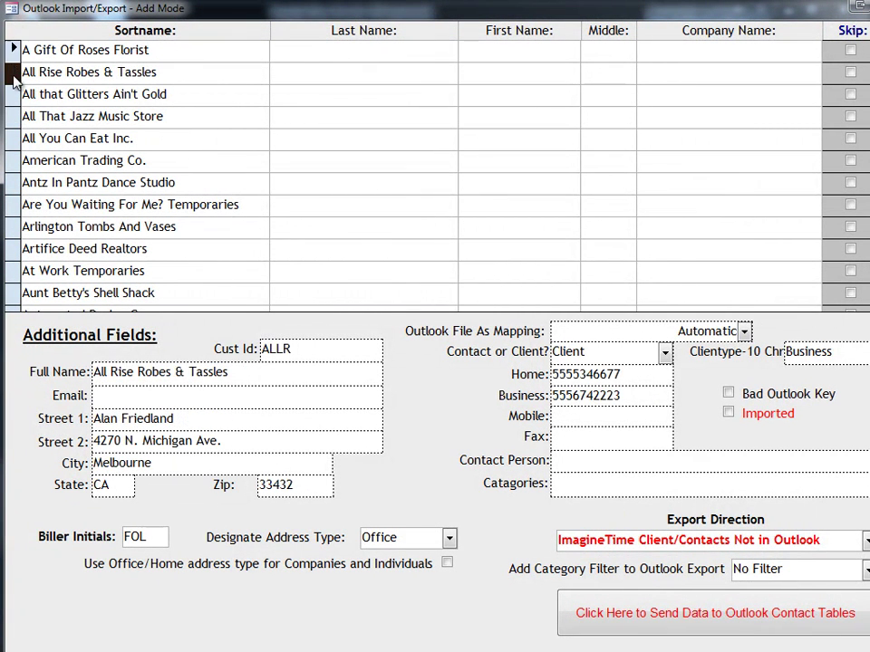
pyautogui.click(13, 97)
pyautogui.click(13, 50)
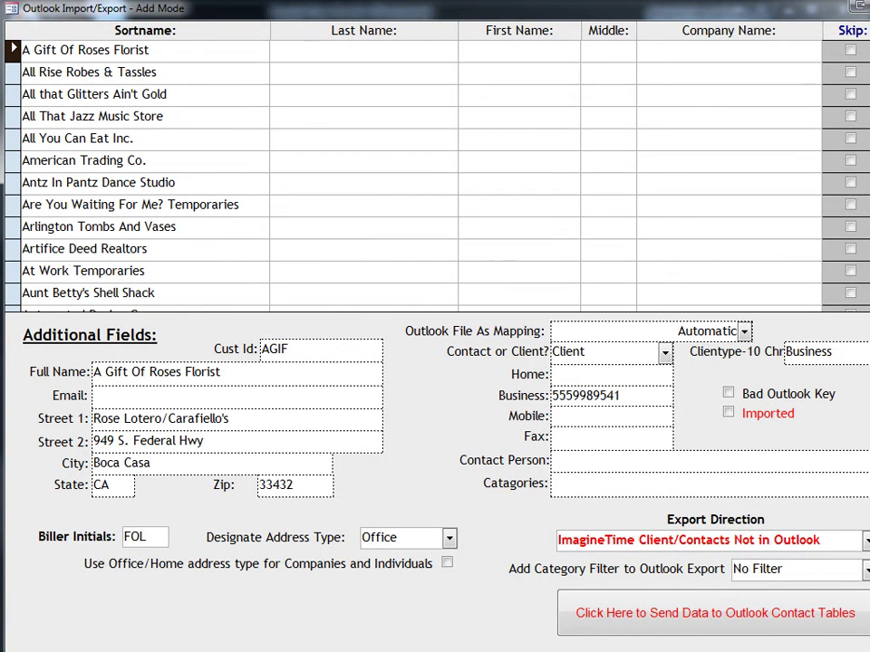
pyautogui.doubleClick(835, 350)
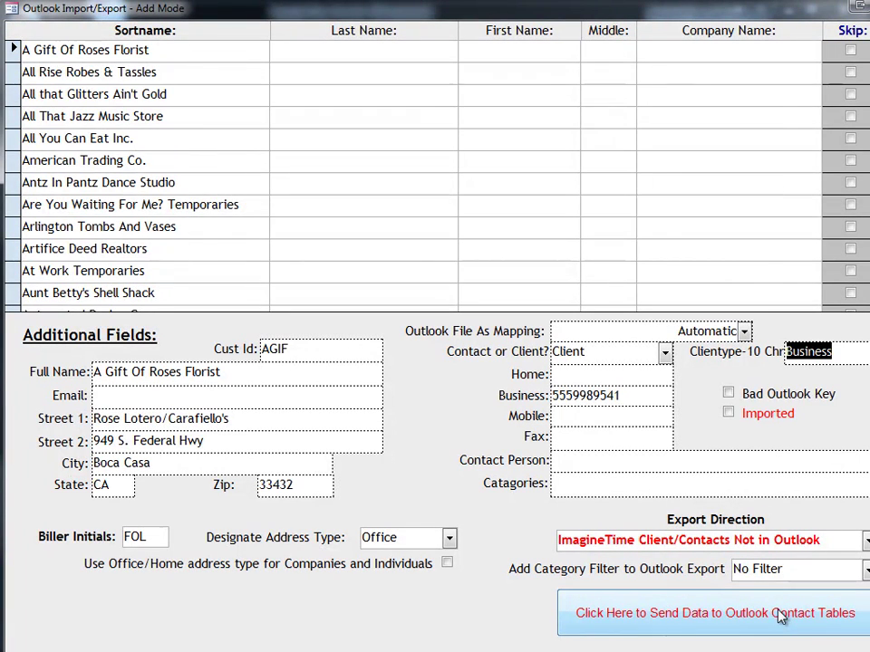
pyautogui.click(17, 296)
pyautogui.press('Down')
pyautogui.press('Down')
pyautogui.press('Down')
pyautogui.press('Down')
pyautogui.press('Down')
pyautogui.press('Down')
pyautogui.press('Down')
pyautogui.press('Down')
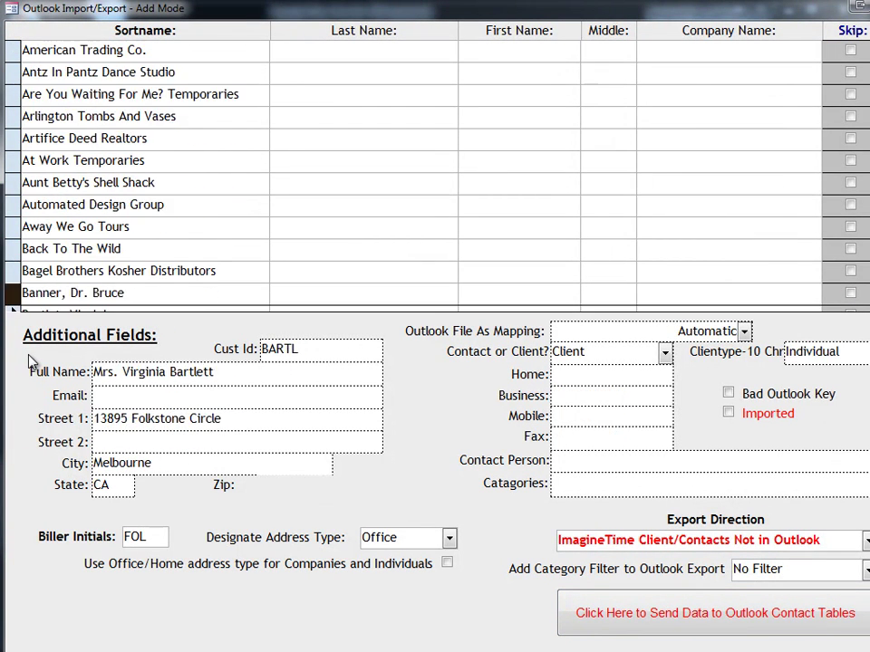
pyautogui.press('Up')
pyautogui.press('Up')
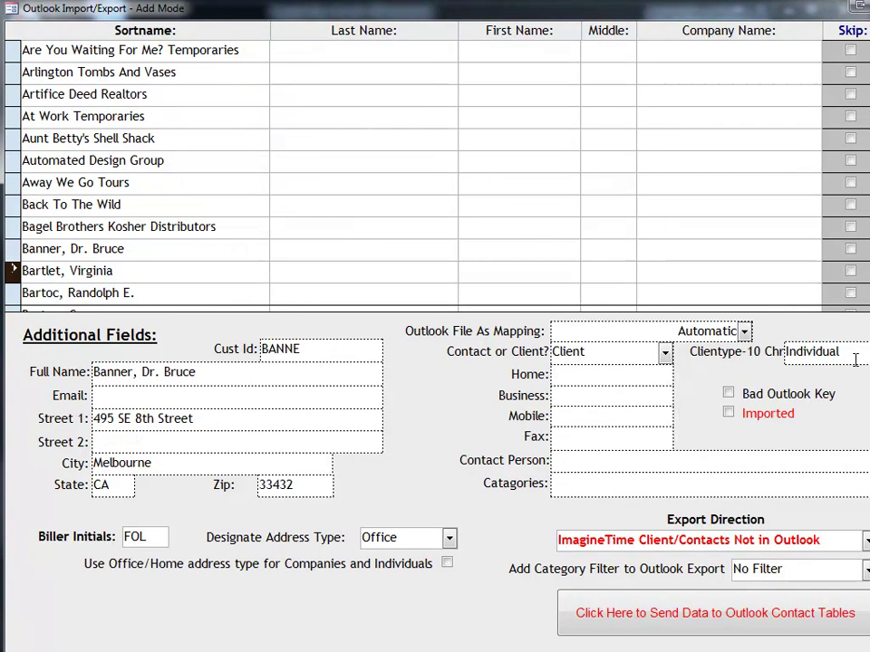
# - Set the category filter added to the Outlook export to IT-Clients
pyautogui.click(864, 569)
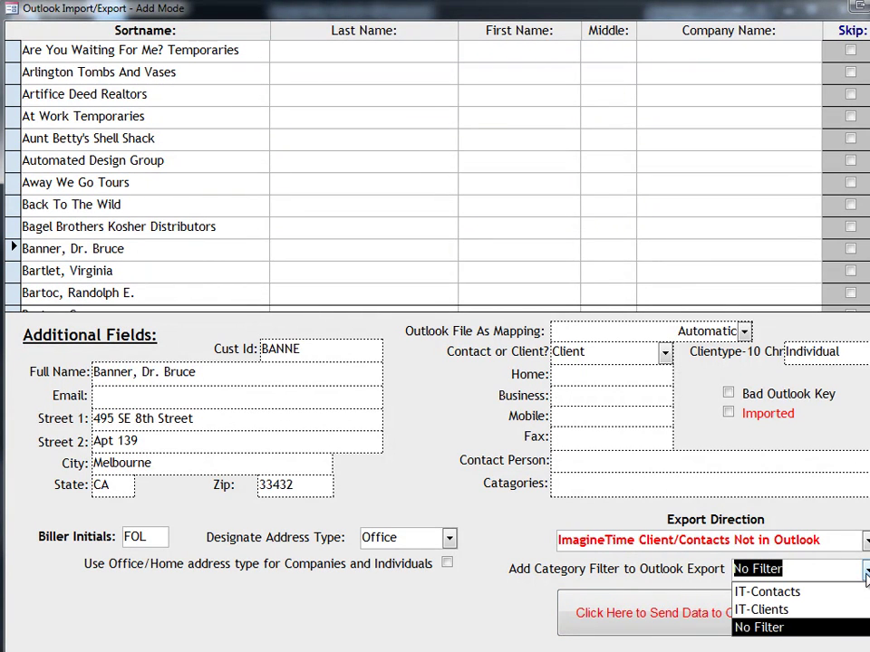
pyautogui.click(750, 610)
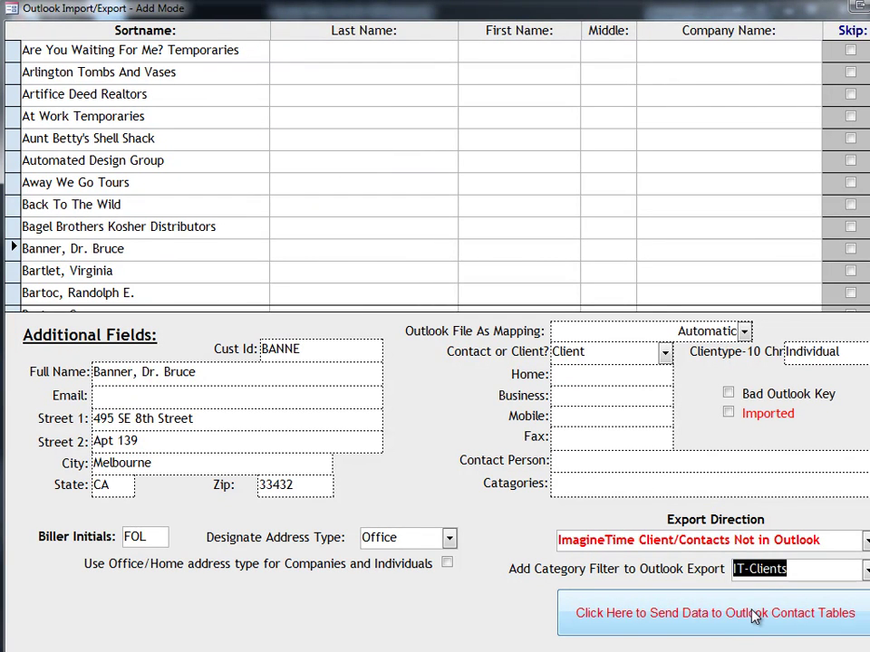
# - Go back up to the first record in the export list, A Gift Of Roses Florist
pyautogui.click(11, 256)
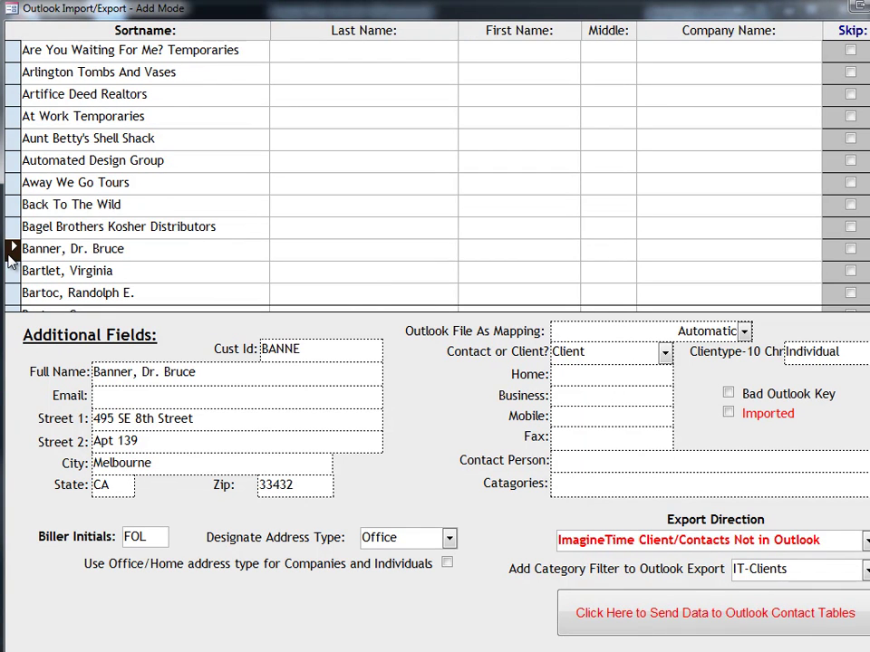
pyautogui.press('Up')
pyautogui.press('Up')
pyautogui.press('Up')
pyautogui.press('Up')
pyautogui.press('Up')
pyautogui.press('Up')
pyautogui.press('Up')
pyautogui.press('Up')
pyautogui.press('Up')
pyautogui.press('Up')
pyautogui.press('Up')
pyautogui.press('Up')
pyautogui.press('Up')
pyautogui.press('Up')
pyautogui.press('Up')
pyautogui.press('Up')
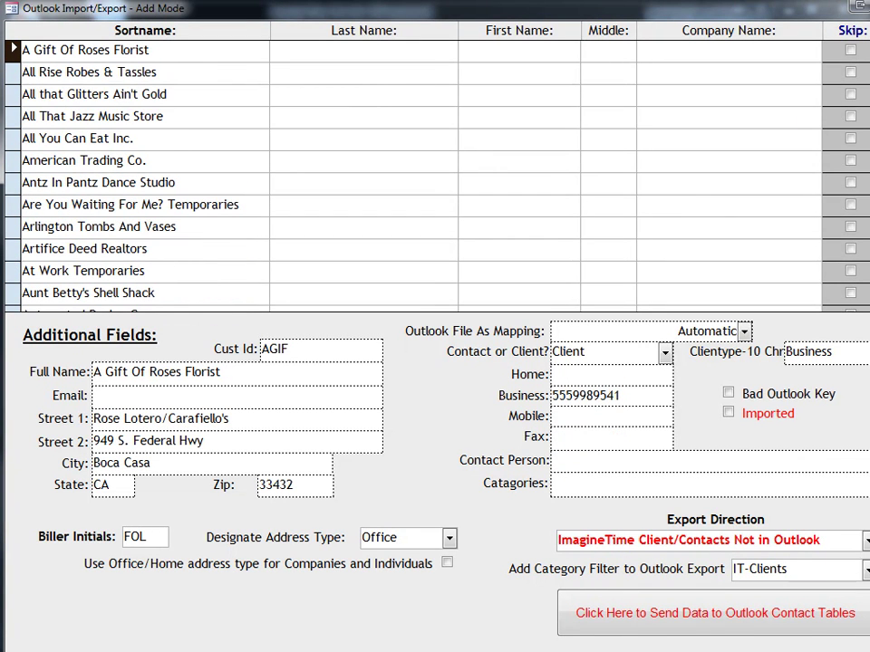
# - Try out the Skip flag on all export records and on individual ones such as All Rise Robes & Tassles
pyautogui.click(851, 32)
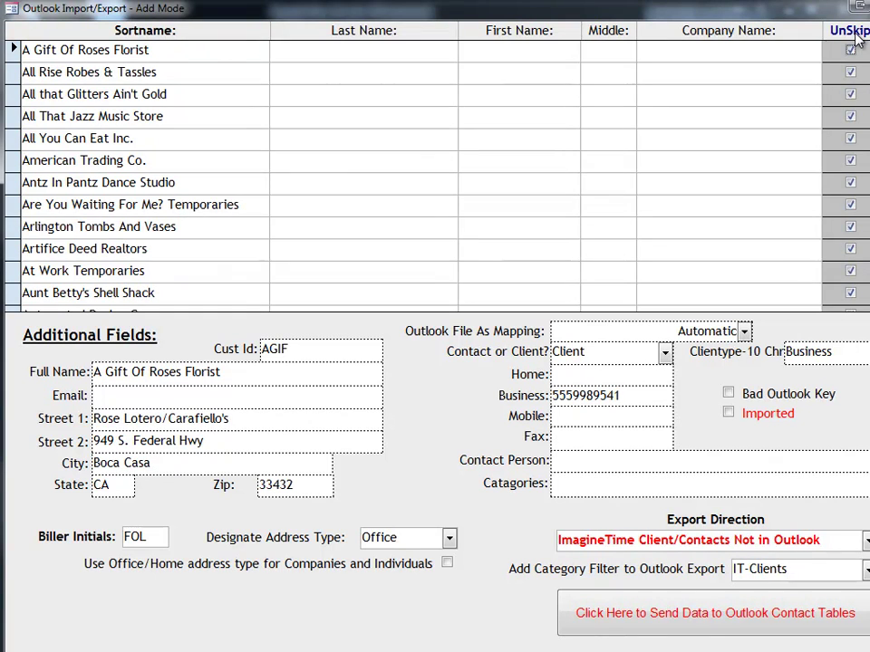
pyautogui.click(853, 32)
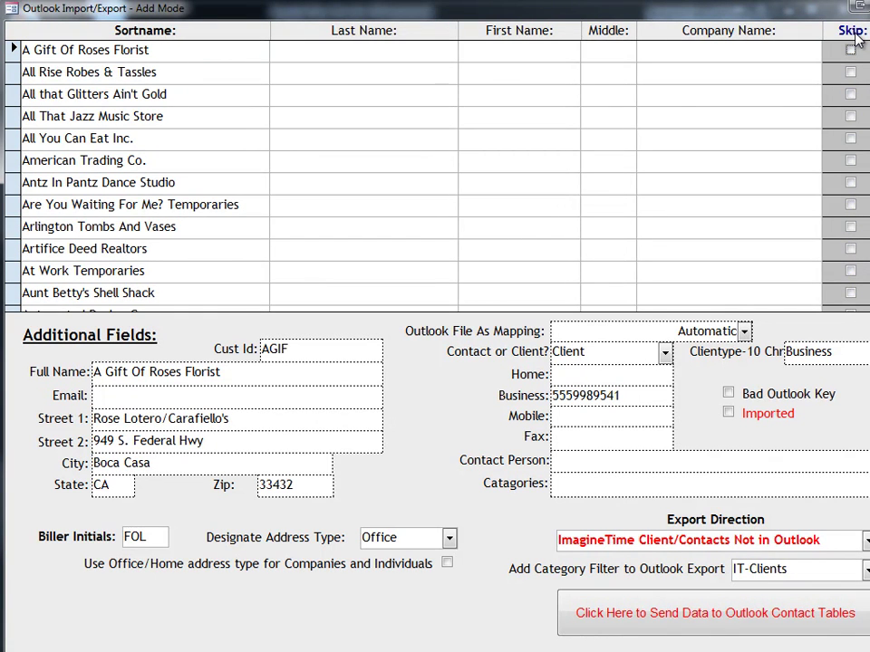
pyautogui.click(851, 72)
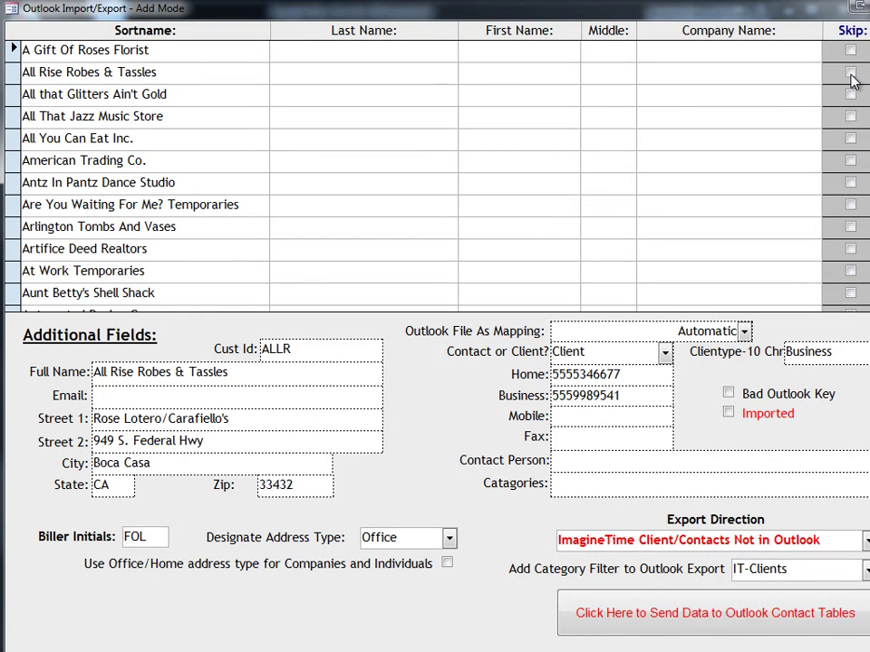
pyautogui.click(851, 139)
pyautogui.click(851, 138)
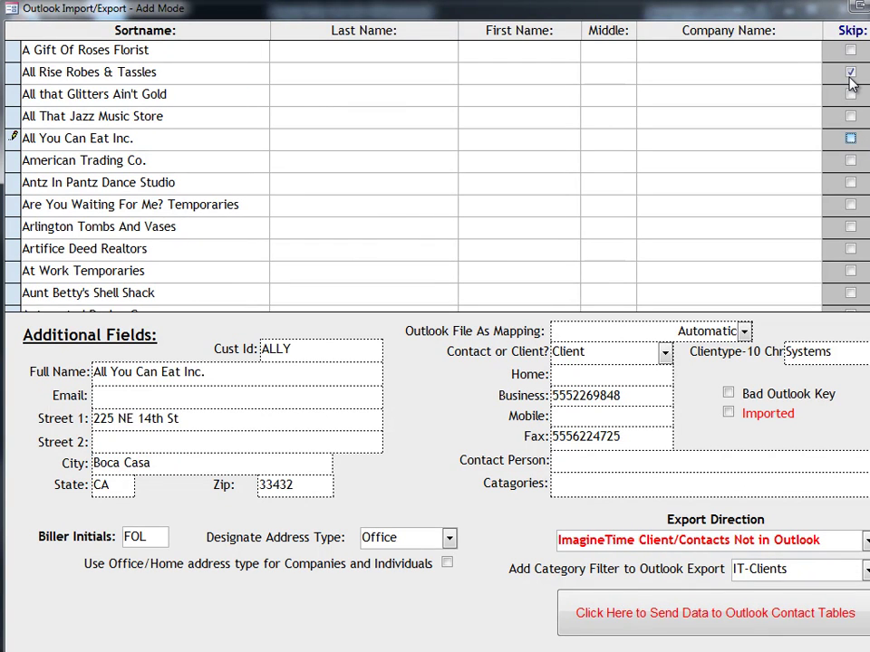
pyautogui.click(851, 72)
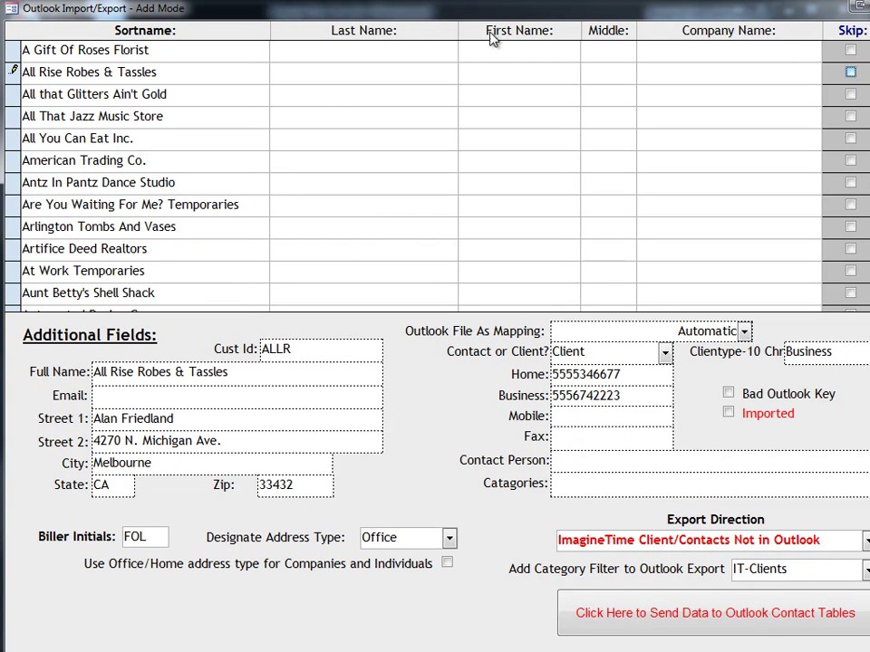
# - Enable the Office/Home address type for companies and individuals, and check a few business records and the biller initials
pyautogui.click(9, 102)
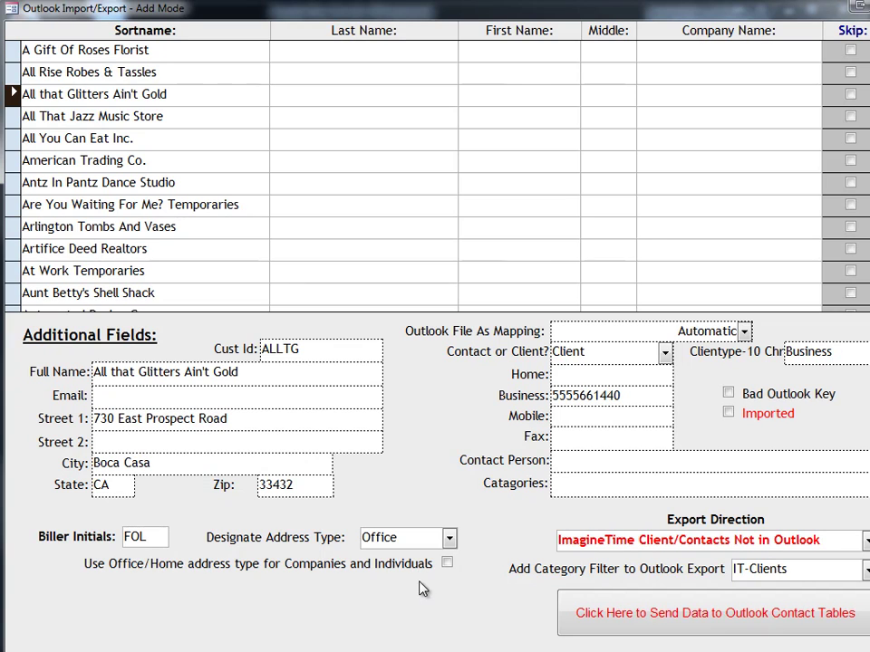
pyautogui.click(446, 563)
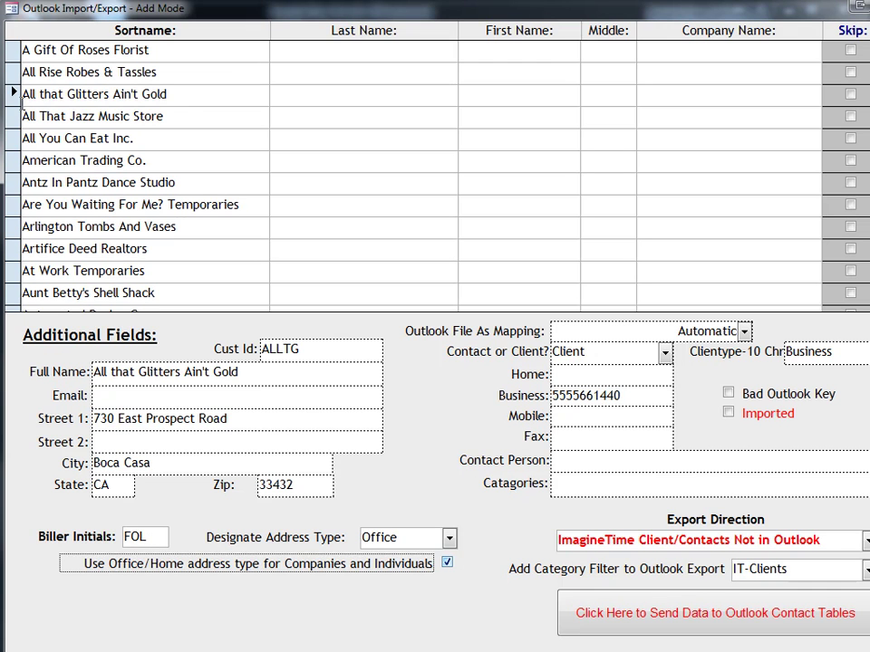
pyautogui.click(13, 94)
pyautogui.click(11, 138)
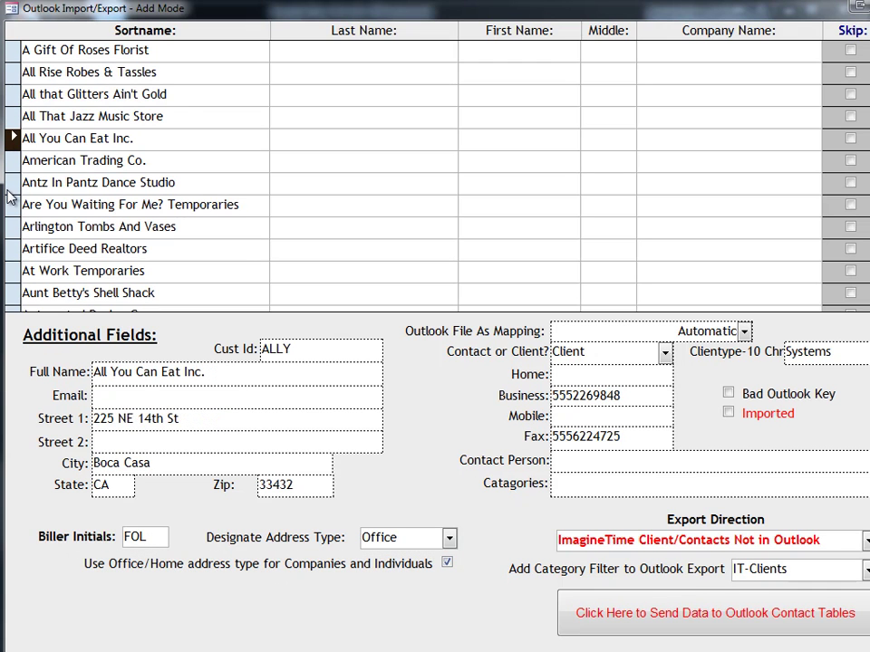
pyautogui.click(7, 185)
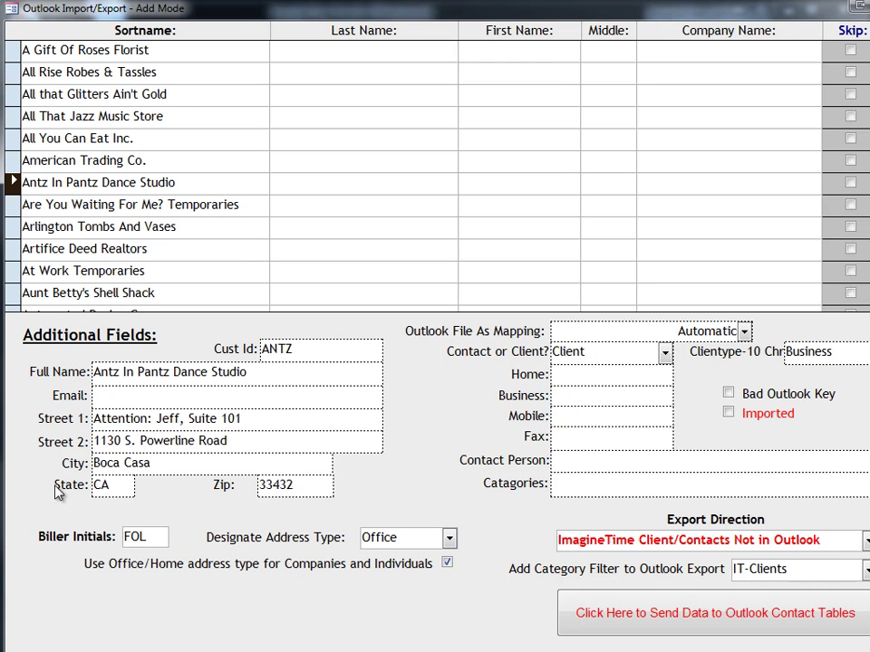
pyautogui.doubleClick(146, 536)
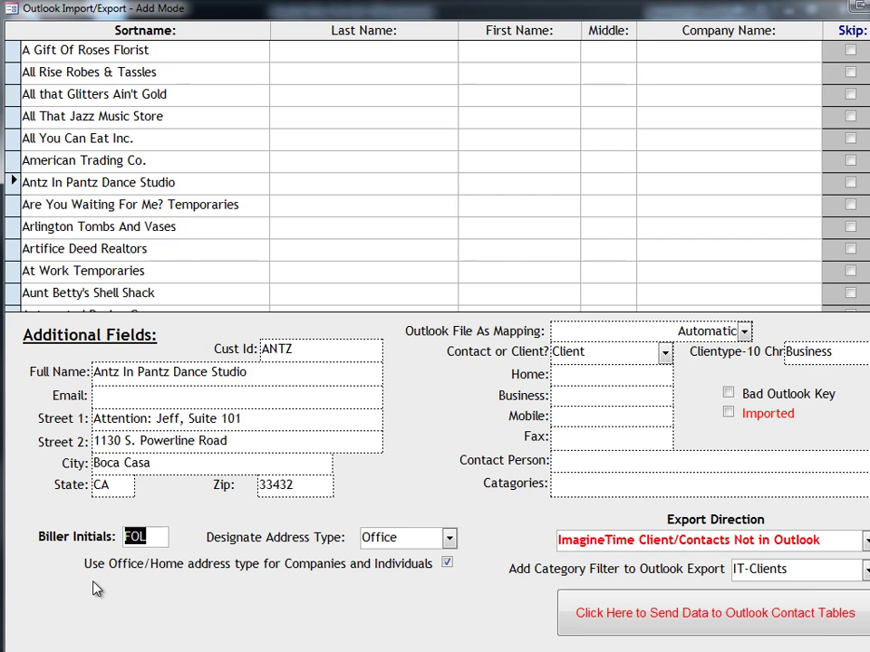
# - Review the Outlook File As Mapping choices and send the data to the Outlook contact tables
pyautogui.click(744, 332)
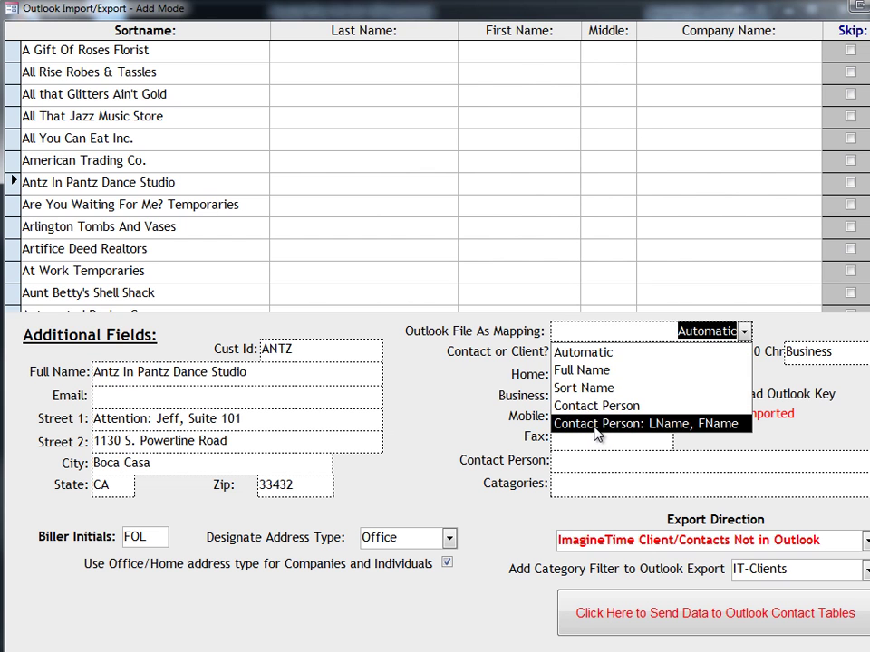
pyautogui.click(504, 376)
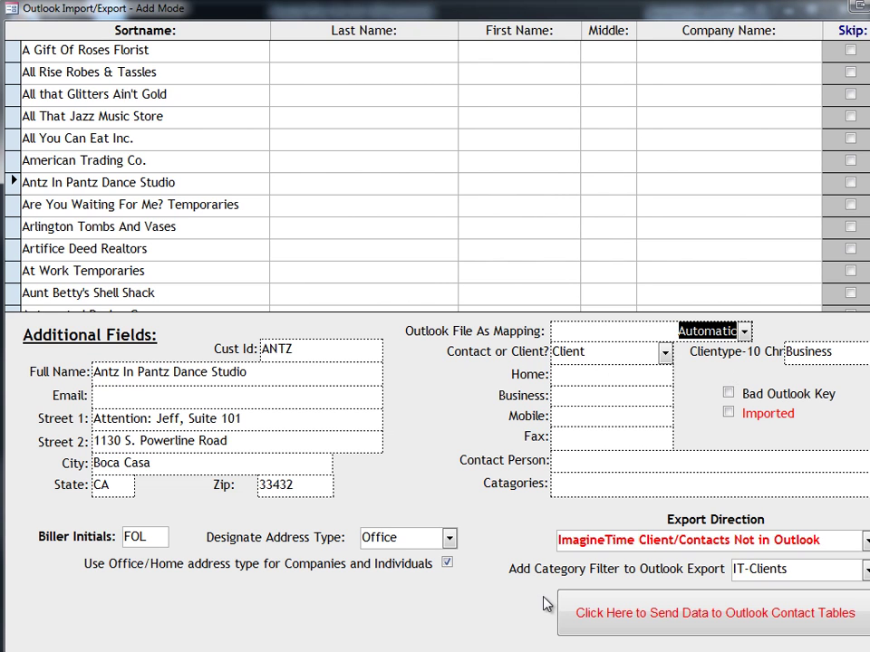
pyautogui.click(666, 637)
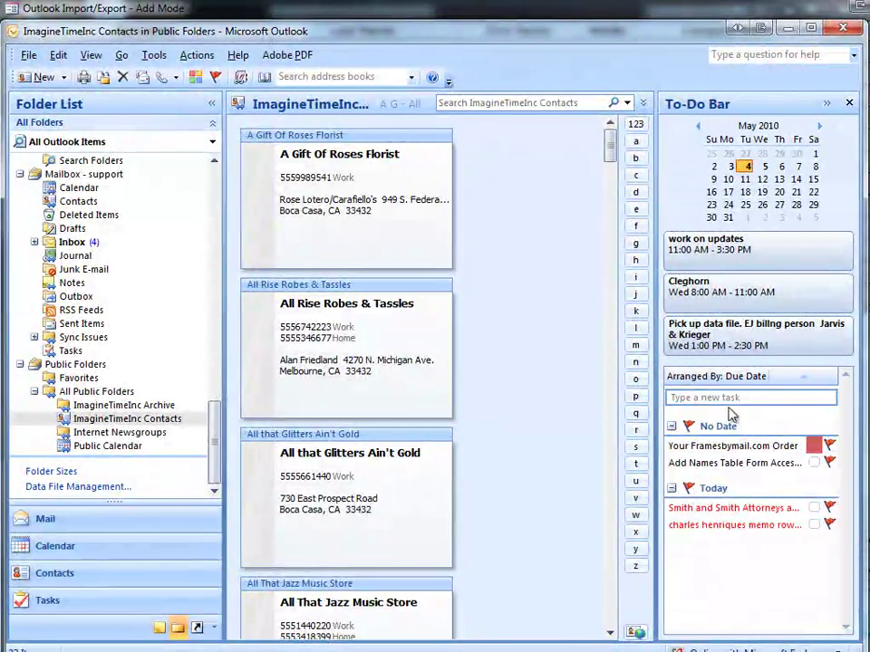
# - Hide Outlook's To-Do Bar and inspect the exported Aunt Betty's Shell Shack contact, closing it without changes
pyautogui.click(849, 103)
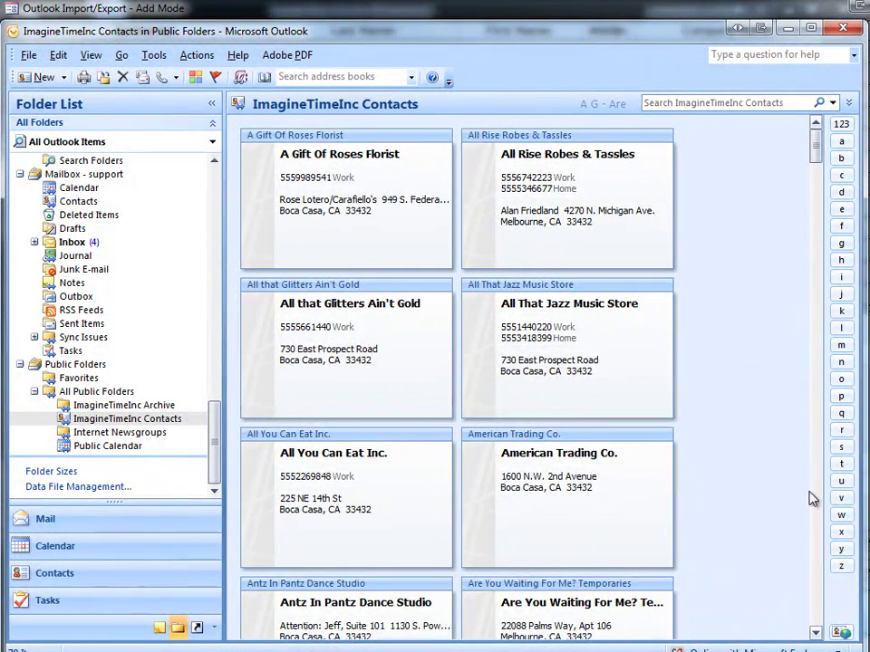
pyautogui.click(818, 542)
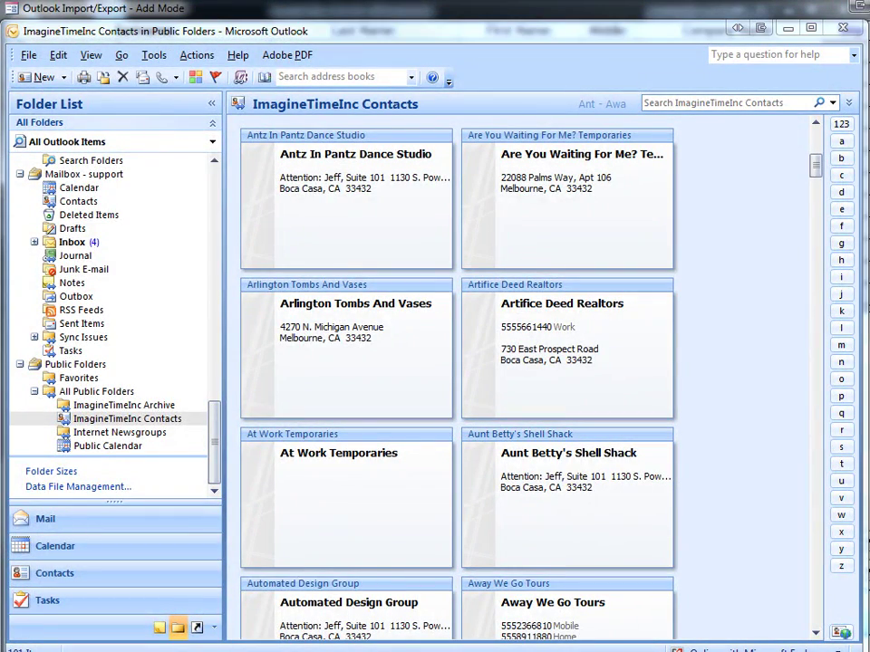
pyautogui.doubleClick(568, 508)
pyautogui.moveTo(117, 35); pyautogui.dragTo(343, 20)
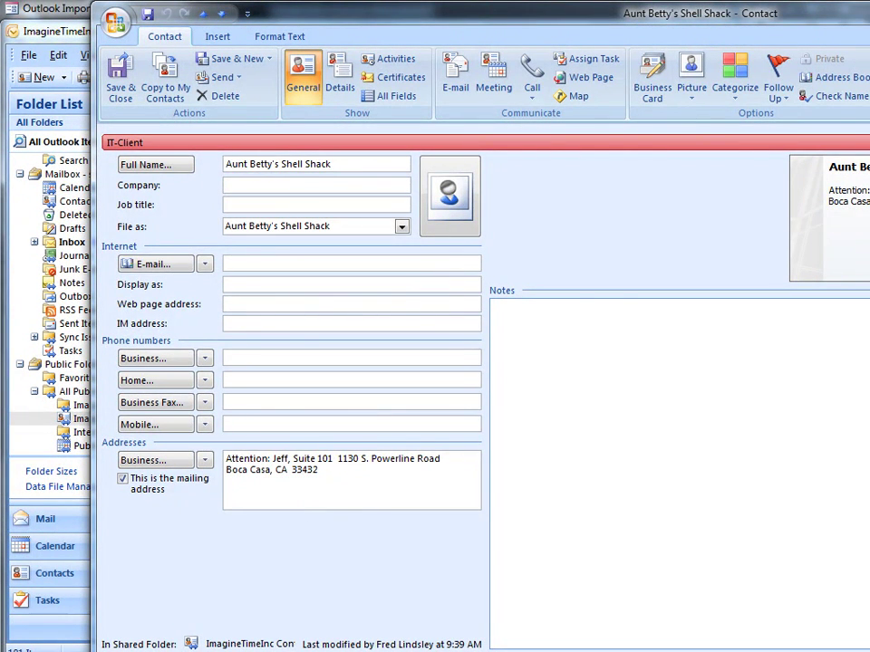
pyautogui.press('Escape')
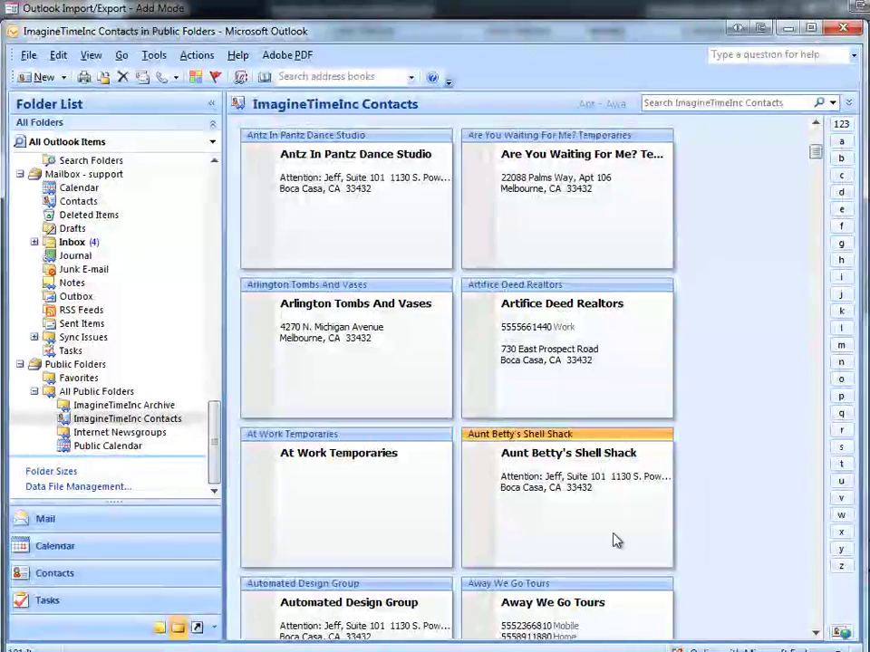
# - Inspect the exported Bagel Brothers Kosher Distributors contact's category, name and File as details, and close it
pyautogui.click(369, 637)
pyautogui.scroll(-2, 370, 637)
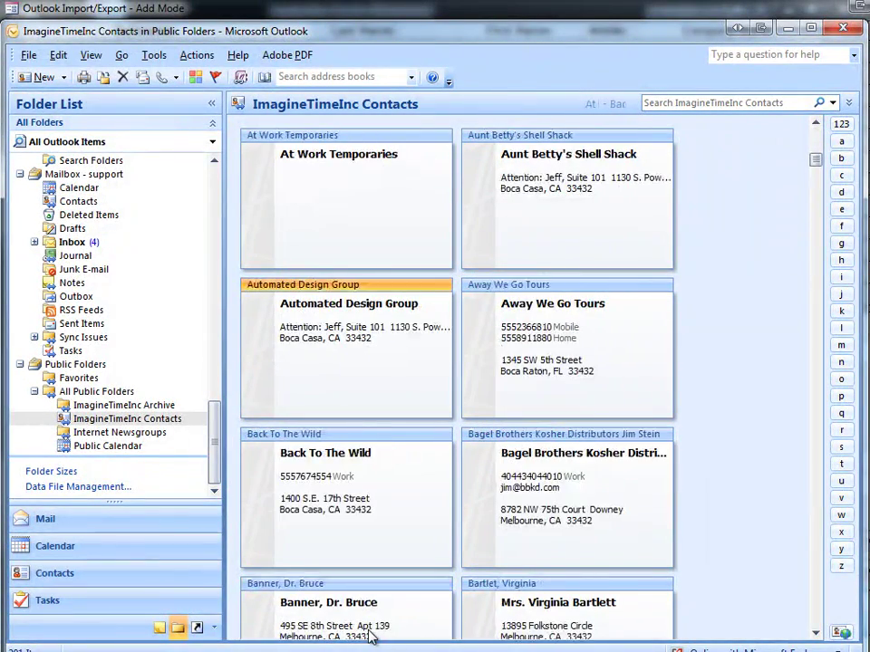
pyautogui.doubleClick(512, 486)
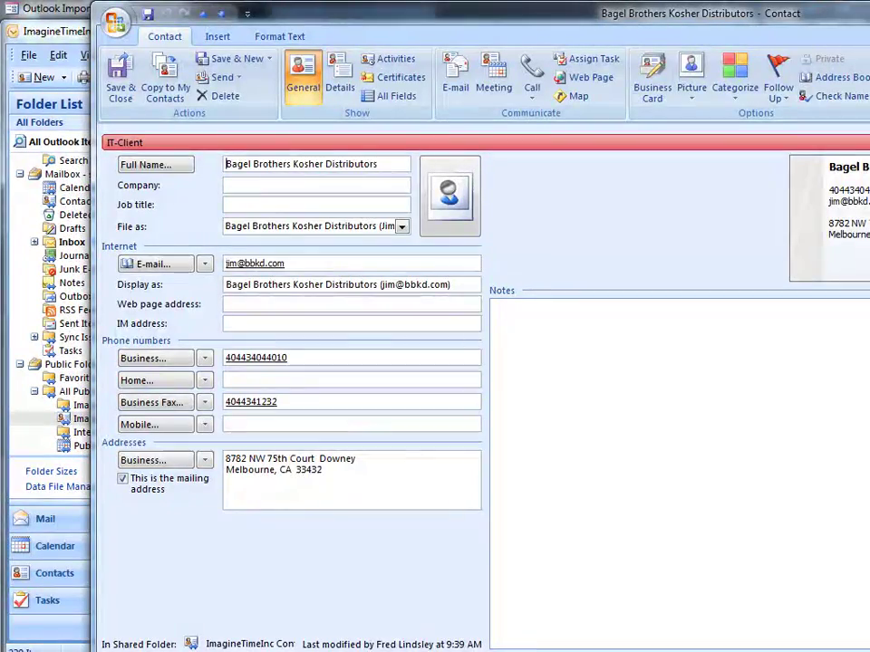
pyautogui.press('Escape')
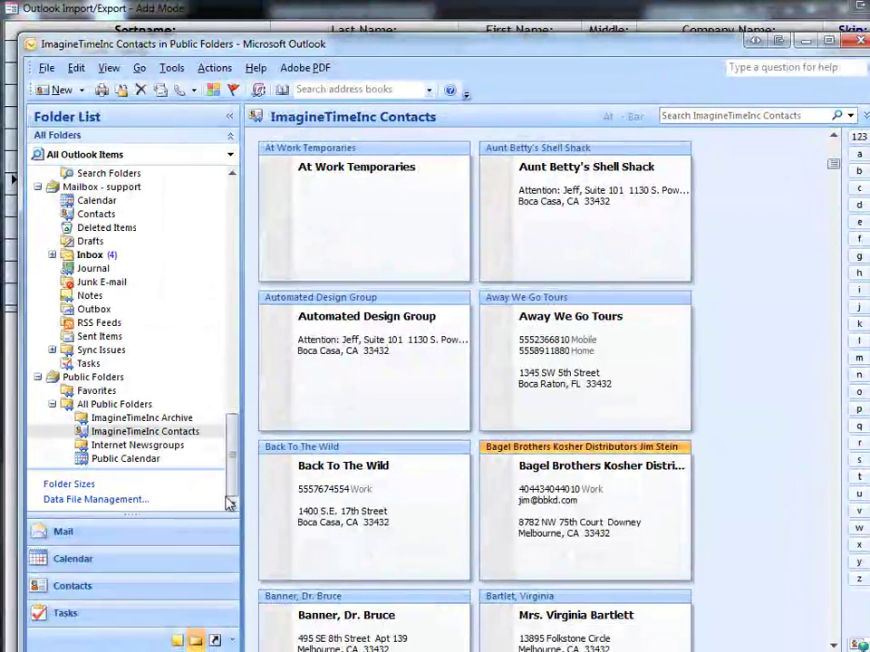
# - Browse further down the ImagineTimeInc Contacts folder to the records around Krull Charm School
pyautogui.moveTo(834, 164); pyautogui.dragTo(836, 380)
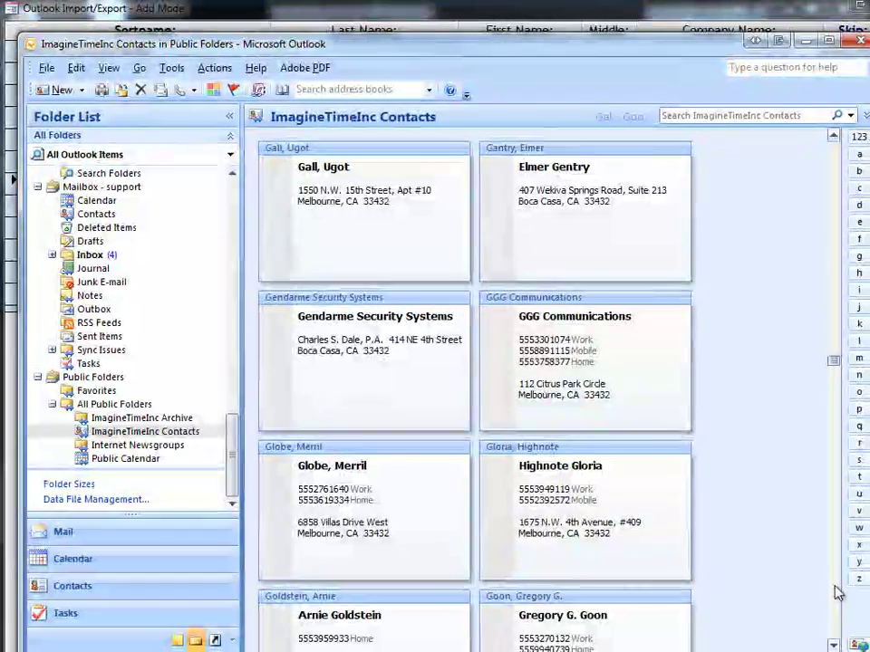
pyautogui.click(837, 594)
pyautogui.click(837, 593)
pyautogui.click(837, 593)
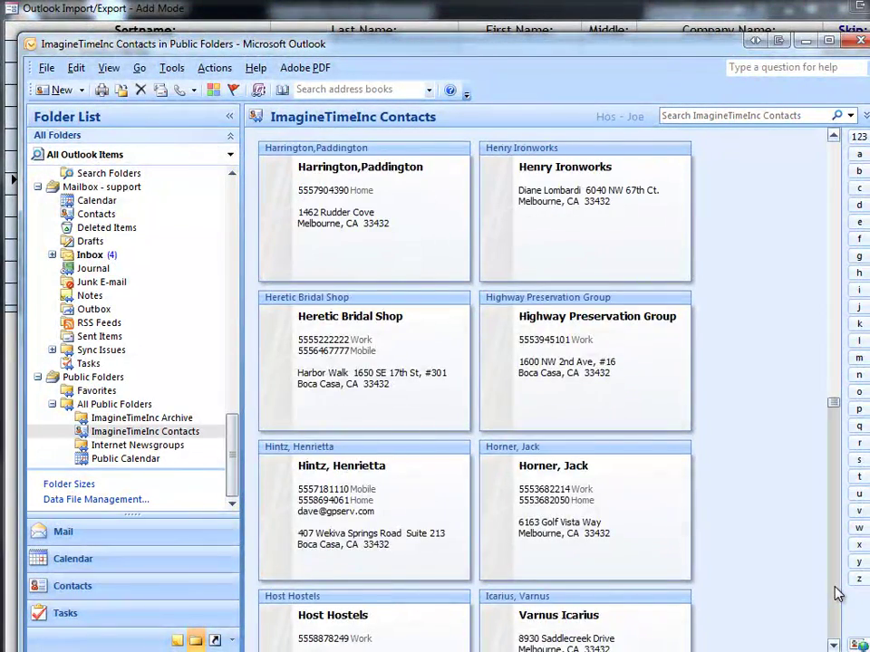
pyautogui.click(837, 593)
pyautogui.click(837, 594)
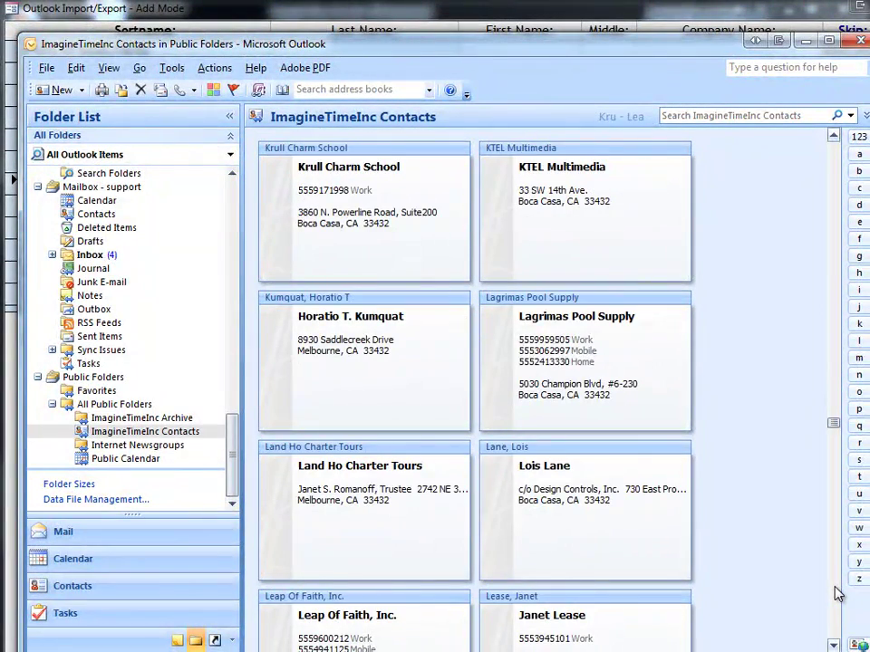
# - In ImagineTime, set the synchronization option to "Sync all existing contact/client IT/MSO records. Add new IT and MSO records to temporary table first"
pyautogui.click(262, 29)
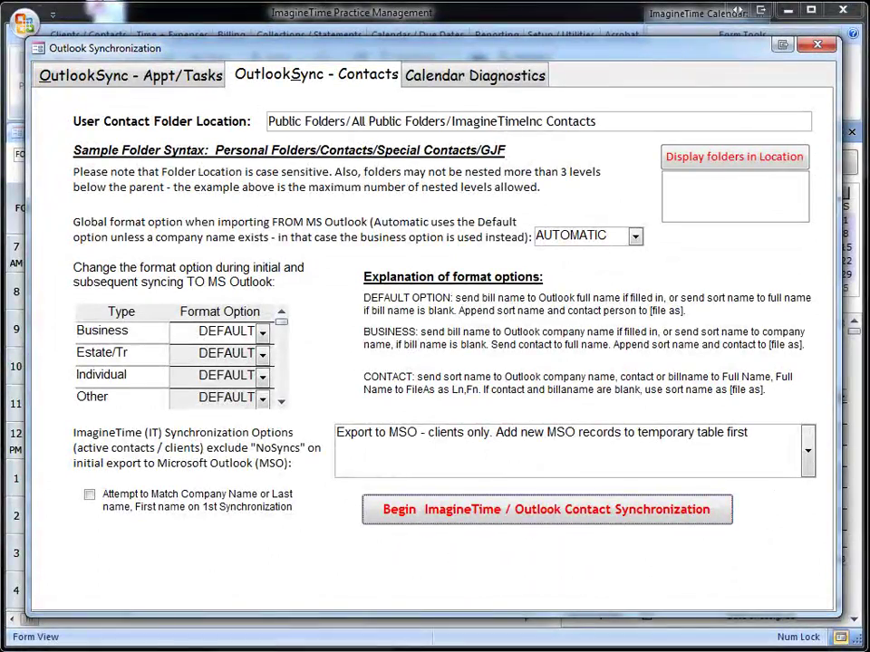
pyautogui.click(807, 453)
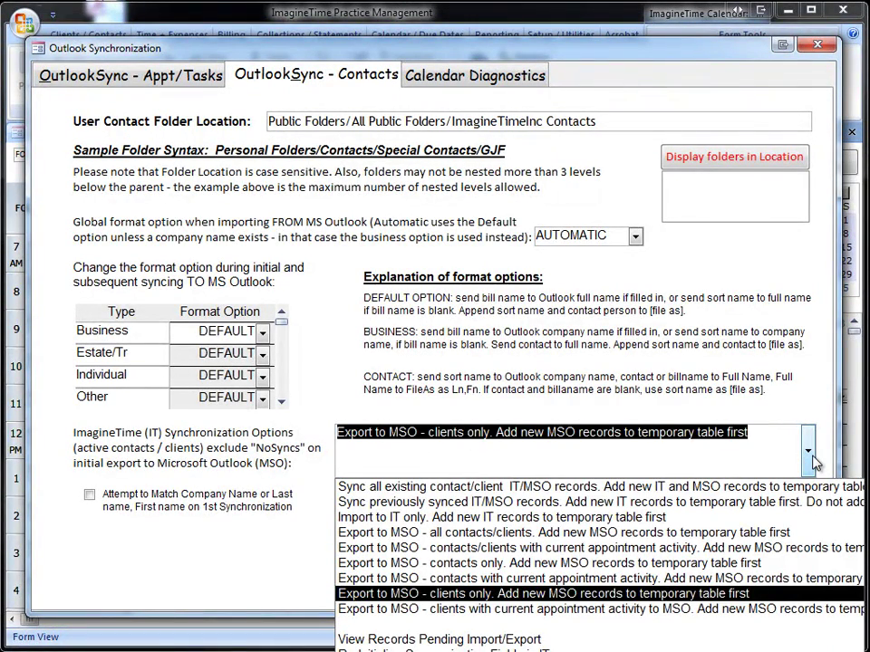
pyautogui.click(515, 489)
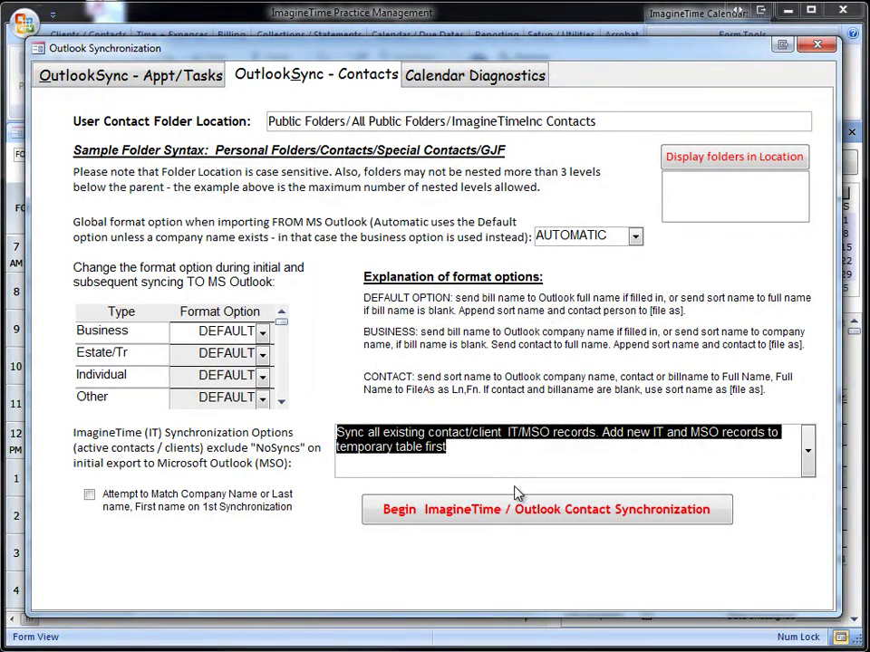
pyautogui.click(809, 462)
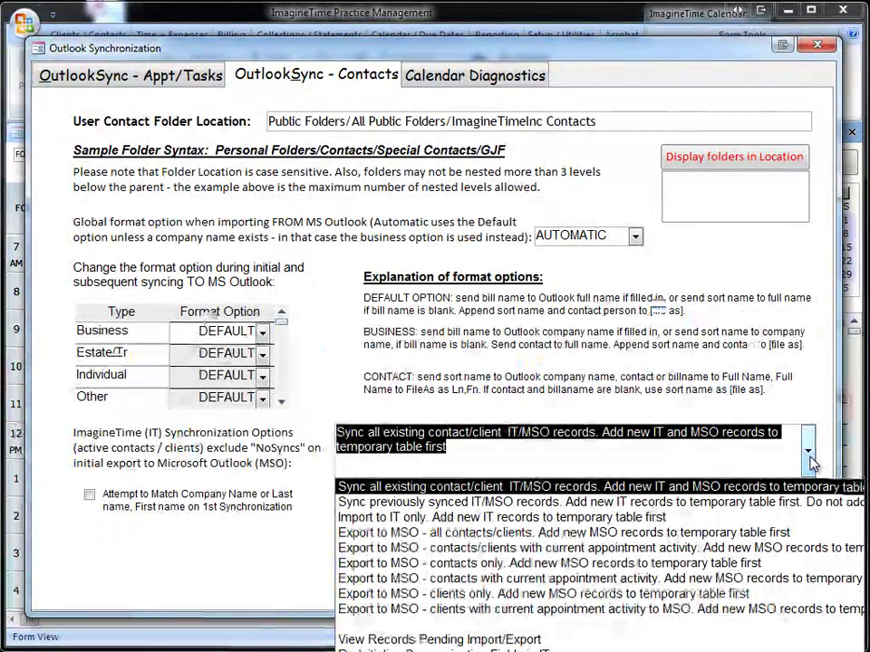
pyautogui.click(809, 461)
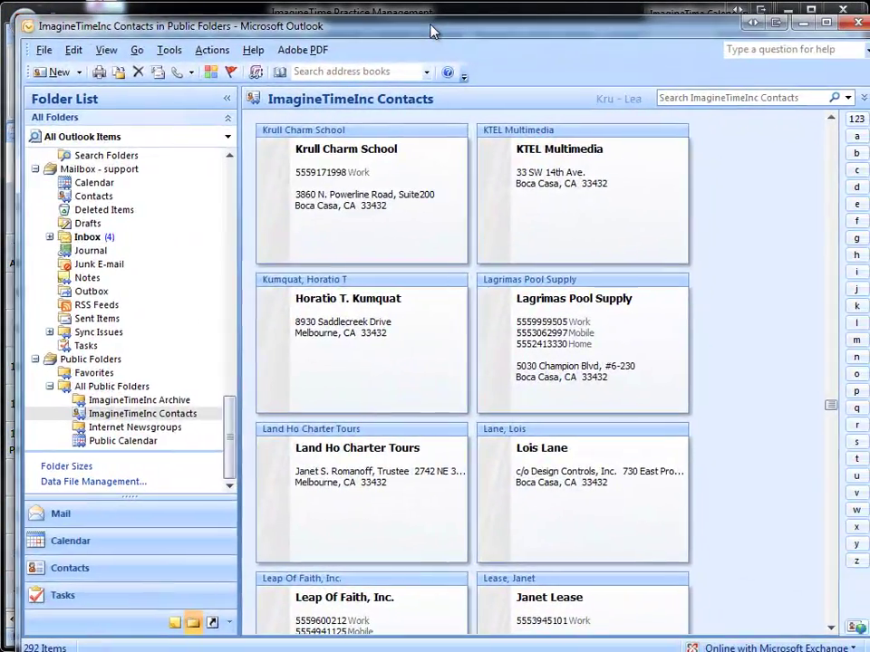
# - In Outlook, open the Krull Charm School contact and change its business address ZIP code to 33876
pyautogui.doubleClick(319, 161)
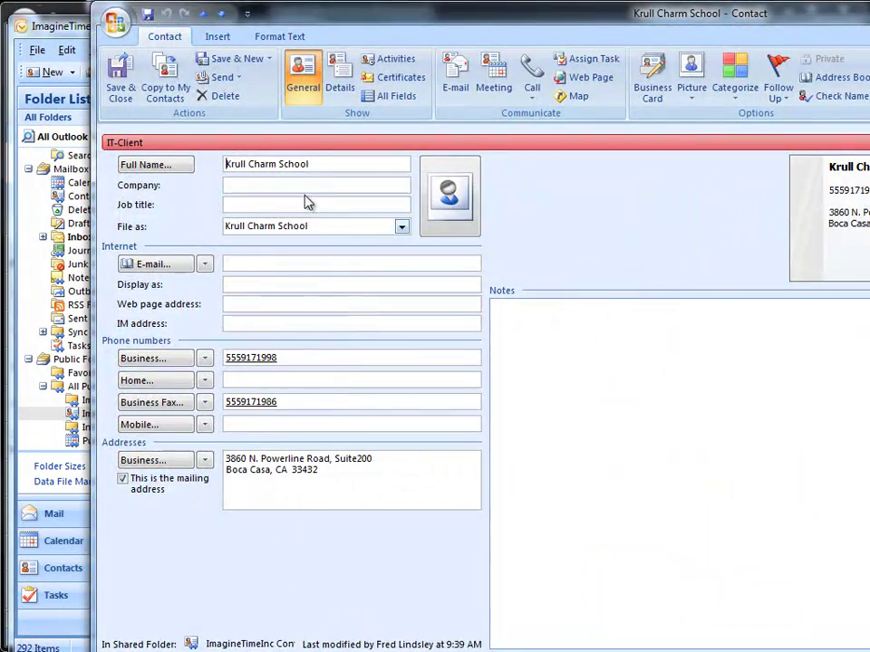
pyautogui.press('BackSpace')
pyautogui.press('BackSpace')
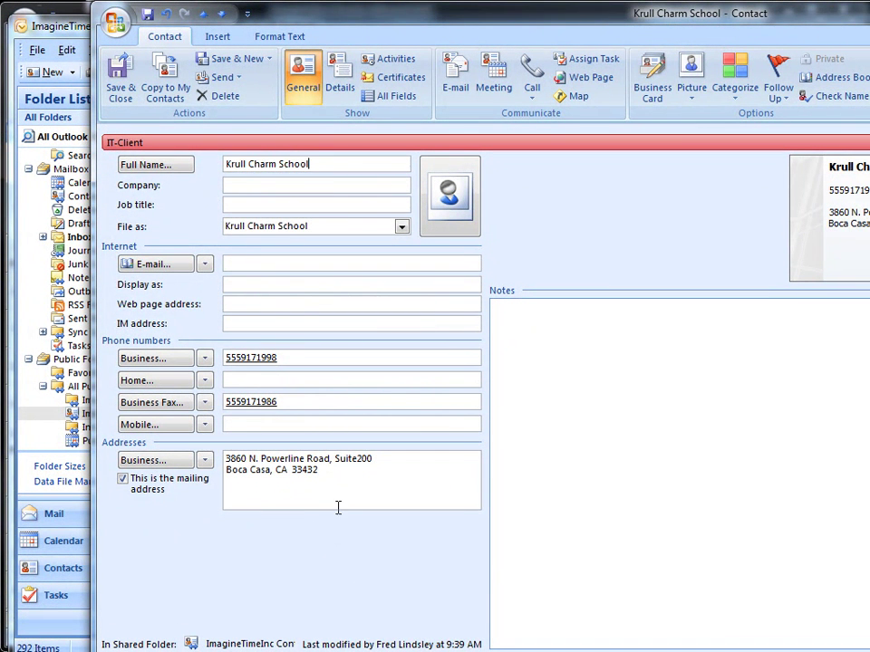
pyautogui.press('BackSpace')
pyautogui.press('BackSpace')
pyautogui.write('338')
# - Switch to ImagineTime, run the ImagineTime / Outlook contact synchronization, and close the Outlook Synchronization form
pyautogui.hotkey('alt', 'Tab')
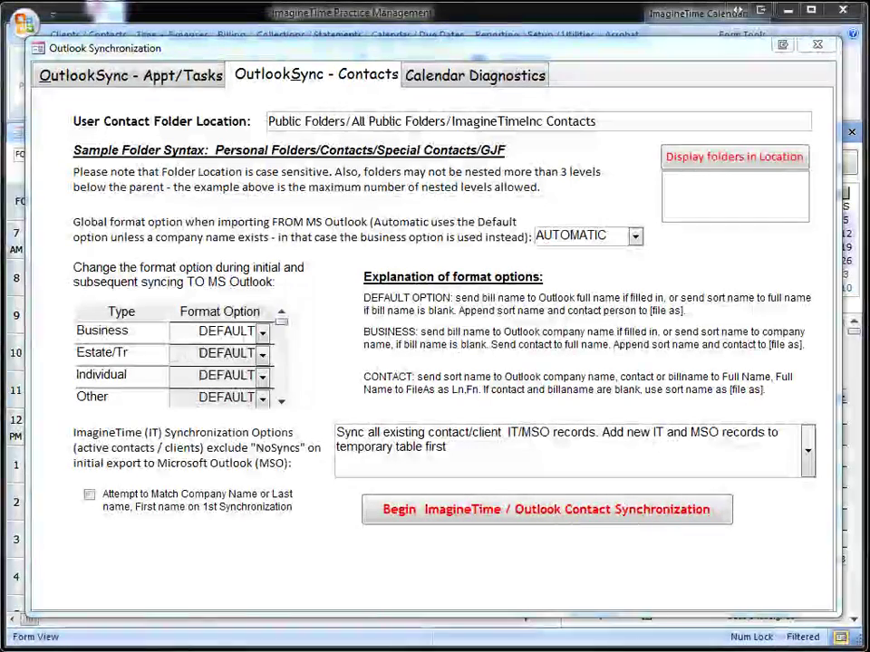
pyautogui.click(486, 513)
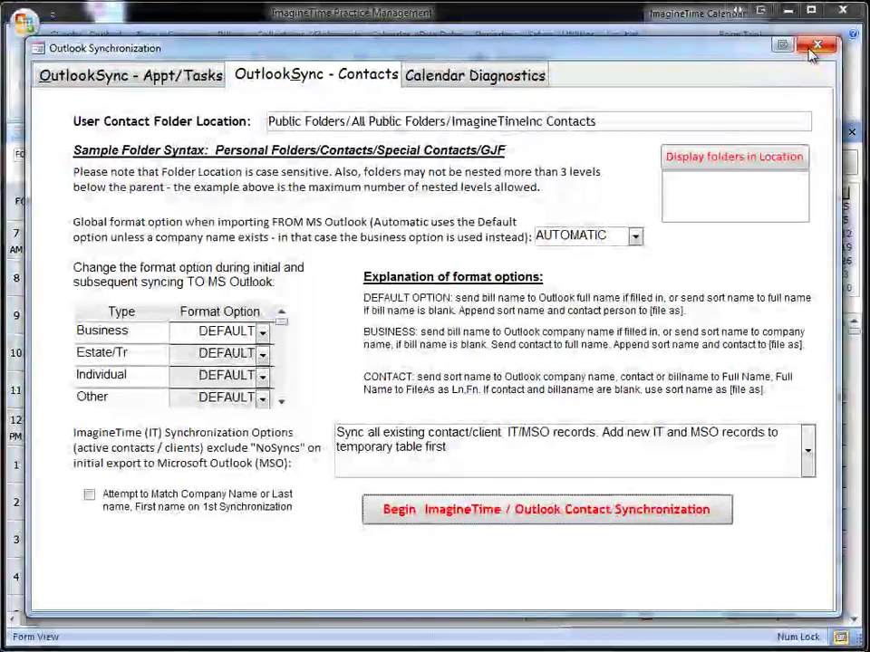
pyautogui.click(802, 43)
# - Look up the client "krull" in the Contact Manager and check the ZIP code of its office address
pyautogui.click(330, 133)
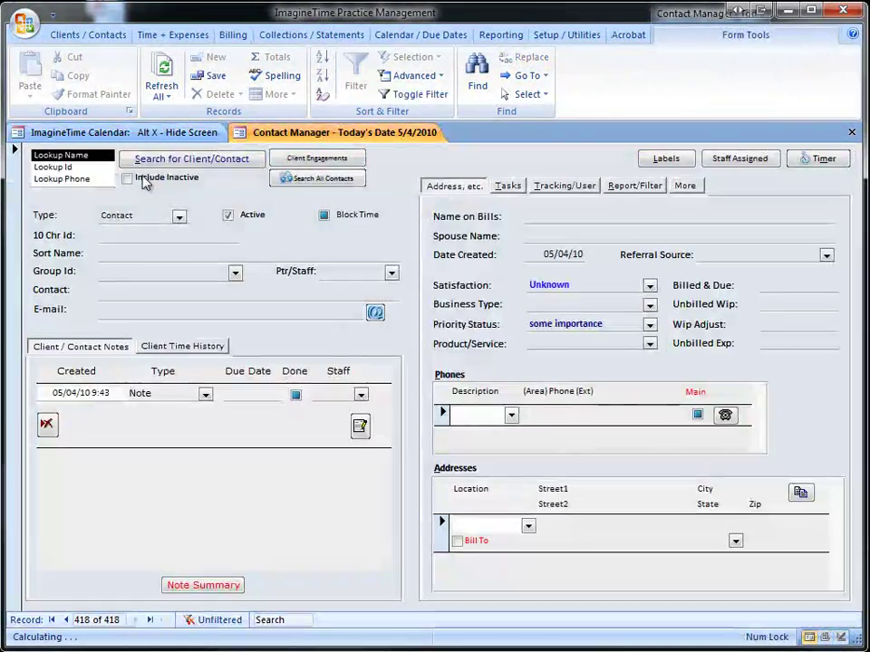
pyautogui.click(175, 158)
pyautogui.write('kr')
pyautogui.press('BackSpace')
pyautogui.press('BackSpace')
pyautogui.press('BackSpace')
pyautogui.write('krull')
pyautogui.press('Return')
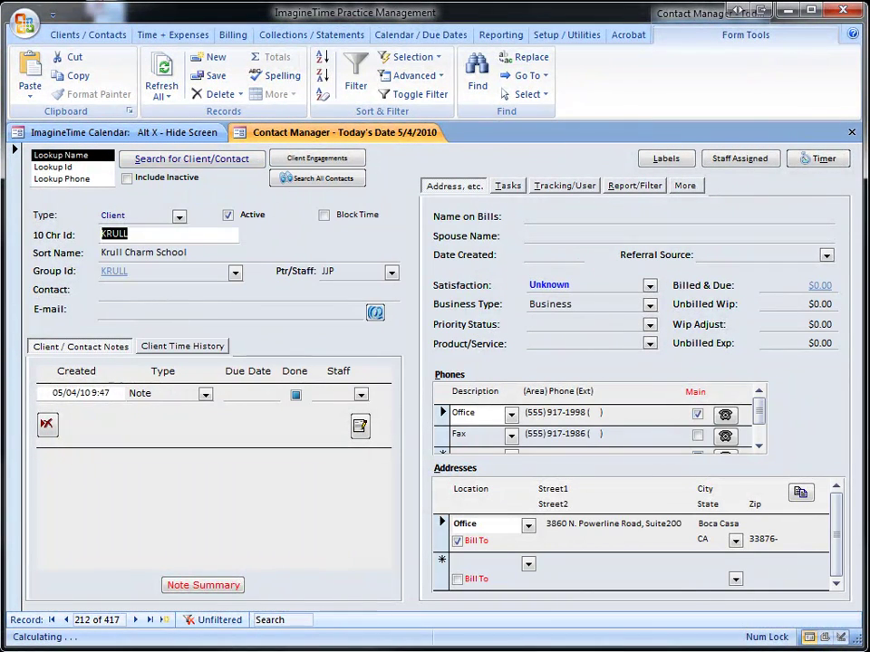
pyautogui.click(751, 540)
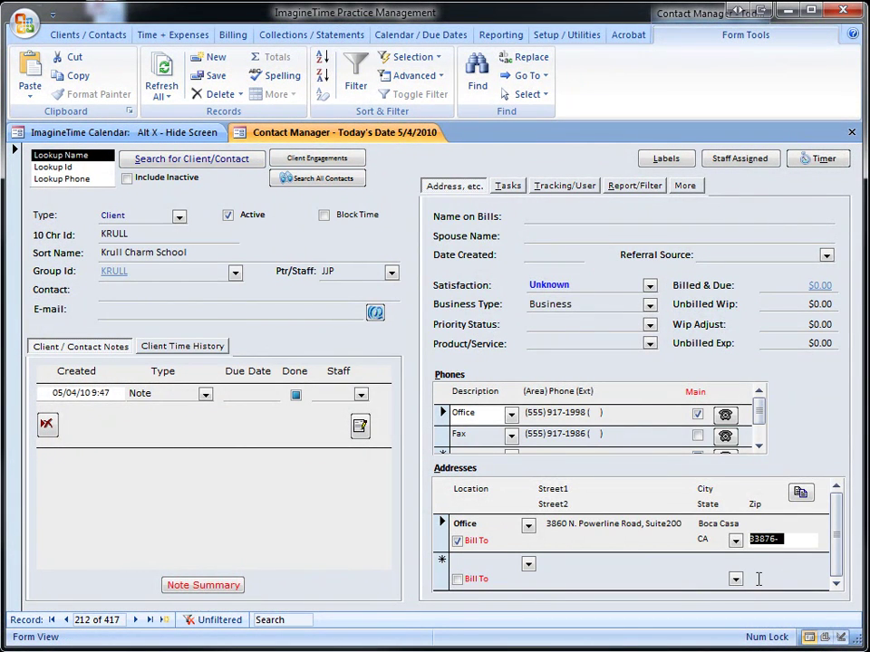